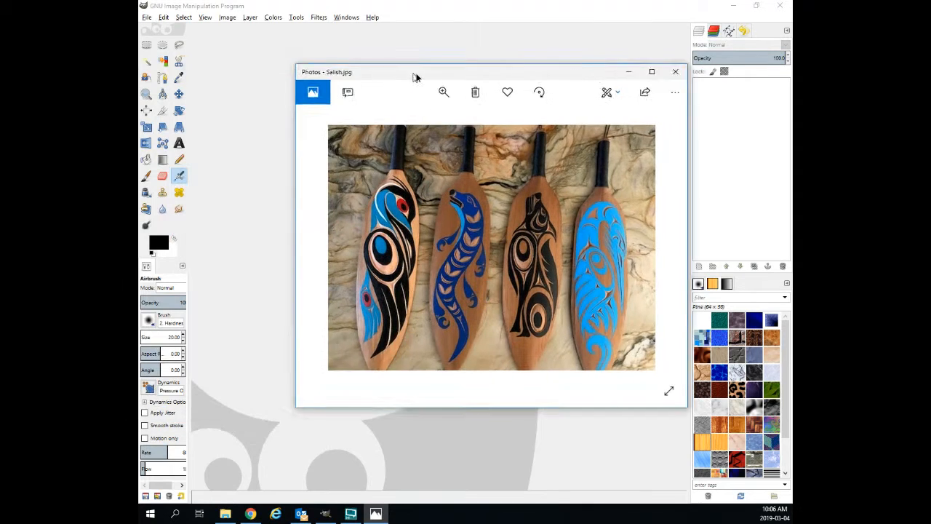
Move the Salish.jpg reference photo out of the way and create a blank white 1000x1000 image.
drag(415, 77, 405, 83)
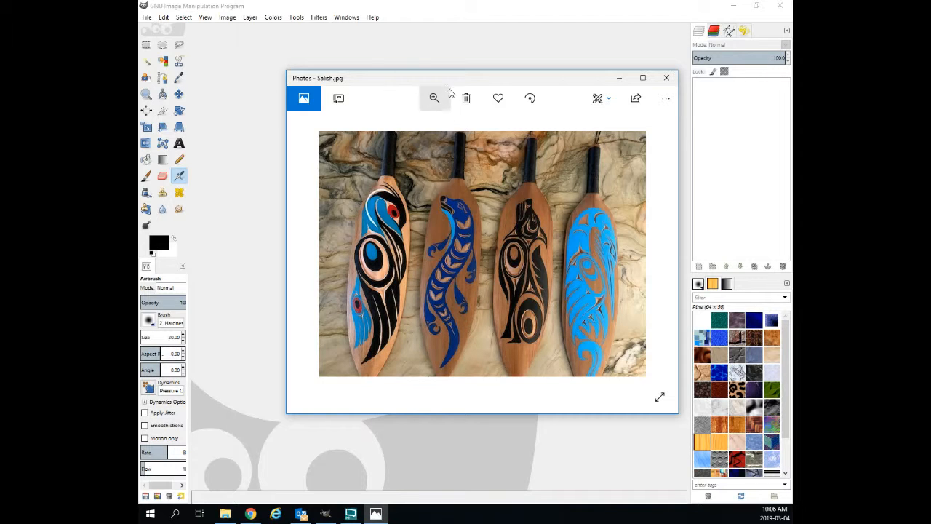
drag(456, 82, 138, 80)
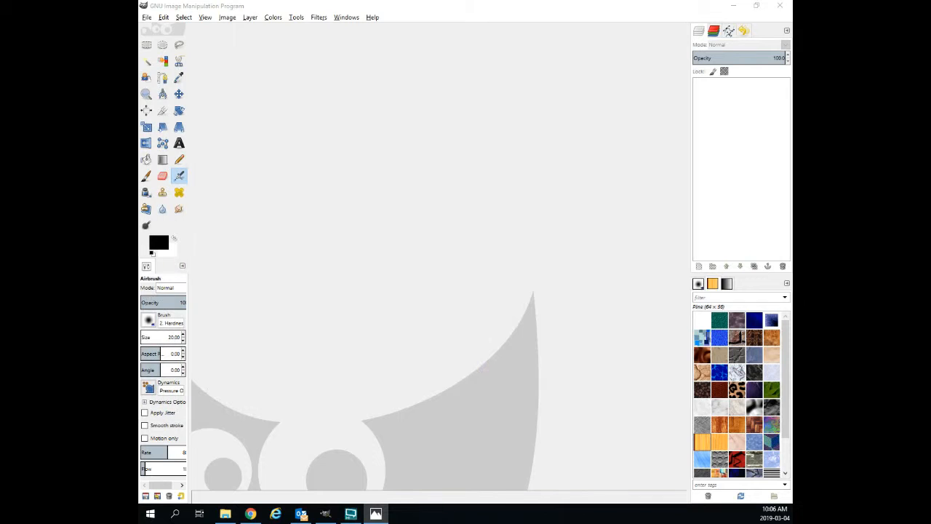
click(149, 18)
click(159, 32)
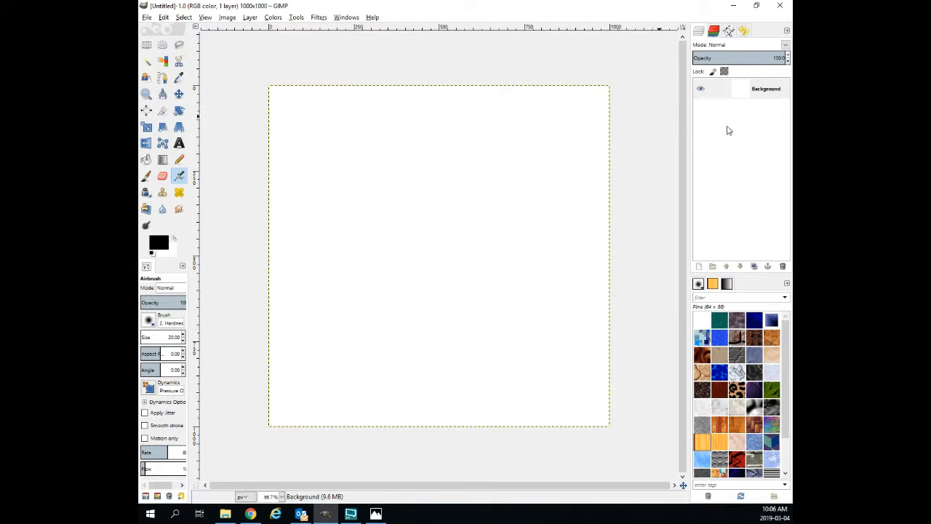
click(772, 88)
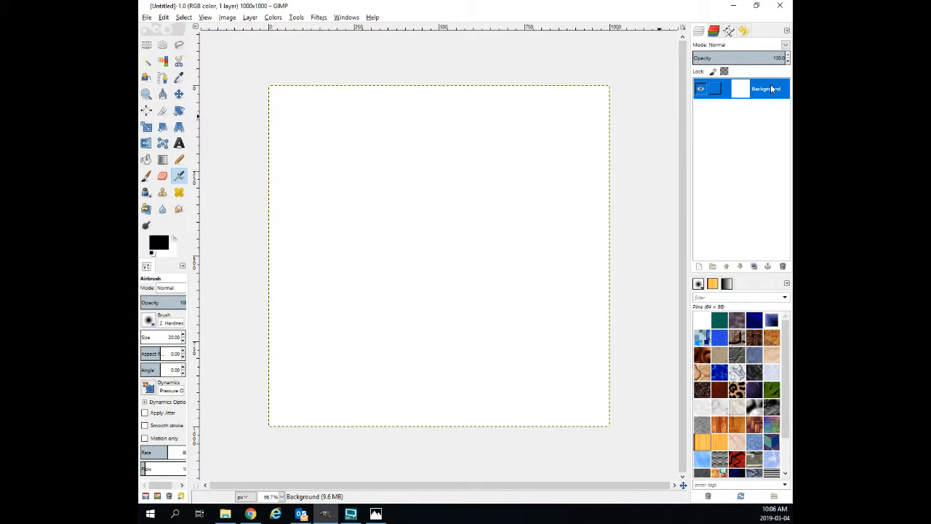
key(alt+Tab)
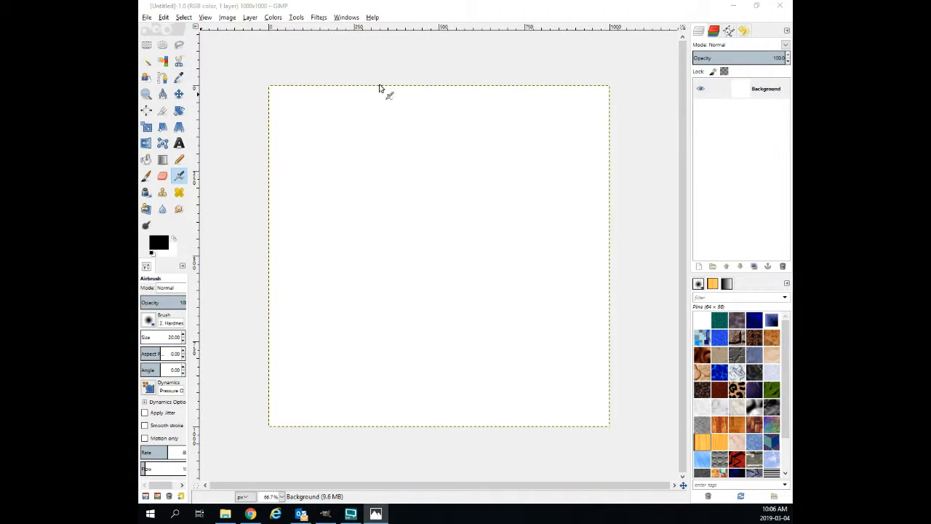
click(653, 10)
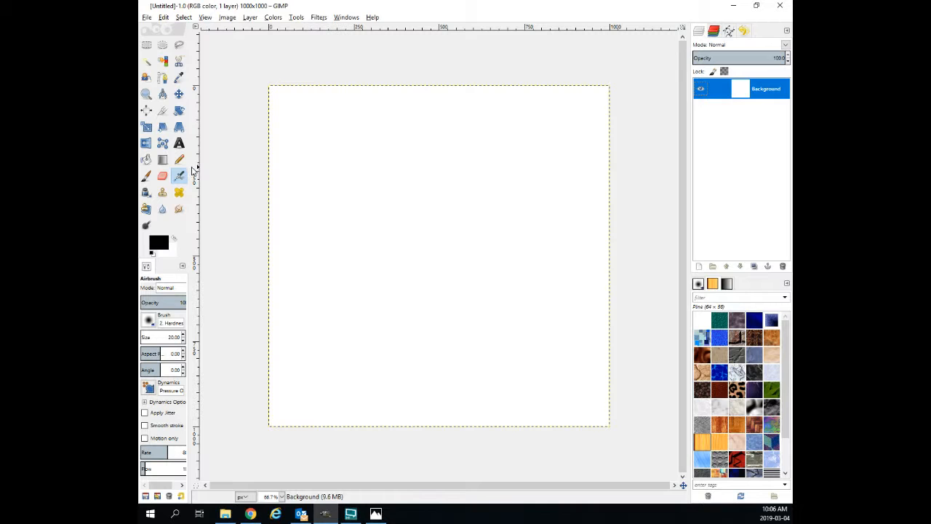
Draw a path curve bulging to the right from the canvas's upper-left area to just above its bottom edge, refining the lower anchor and handles.
click(162, 77)
drag(363, 198, 387, 185)
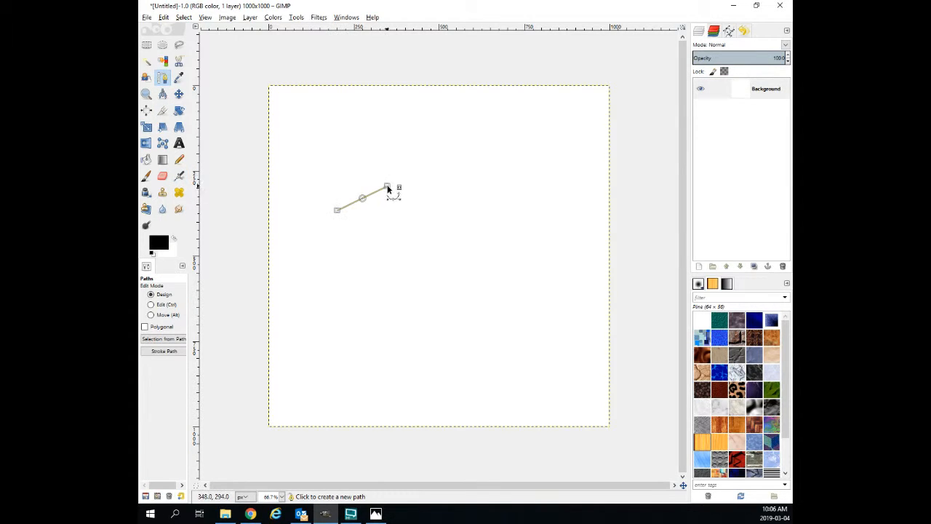
drag(463, 377, 427, 420)
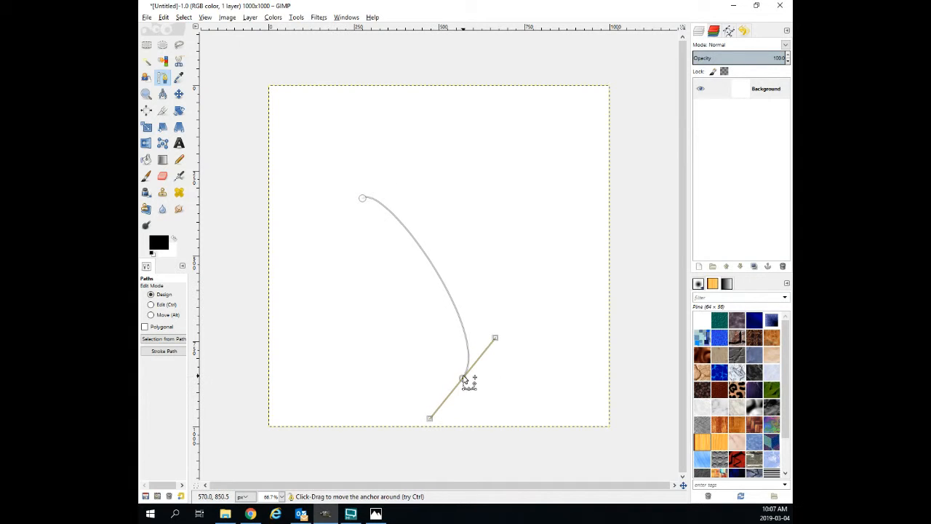
drag(458, 381, 438, 393)
drag(471, 353, 493, 331)
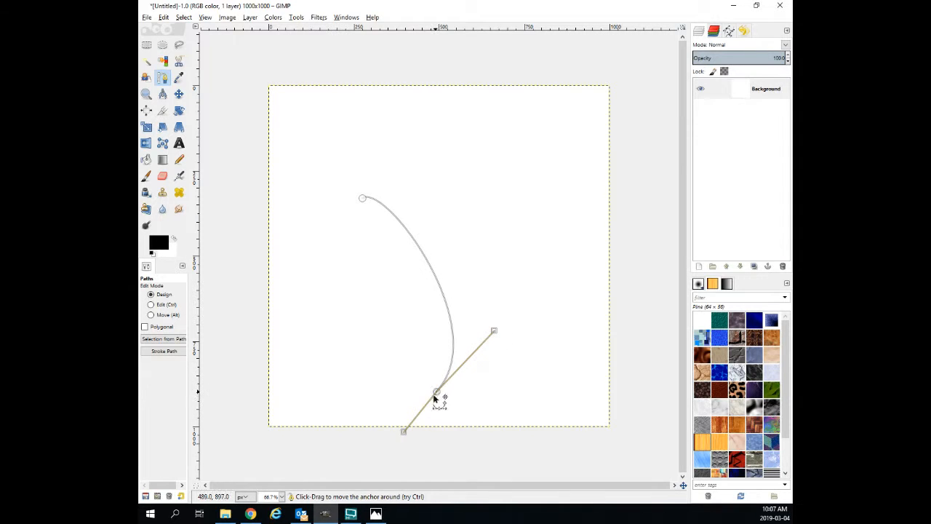
drag(435, 394, 409, 413)
drag(465, 352, 480, 347)
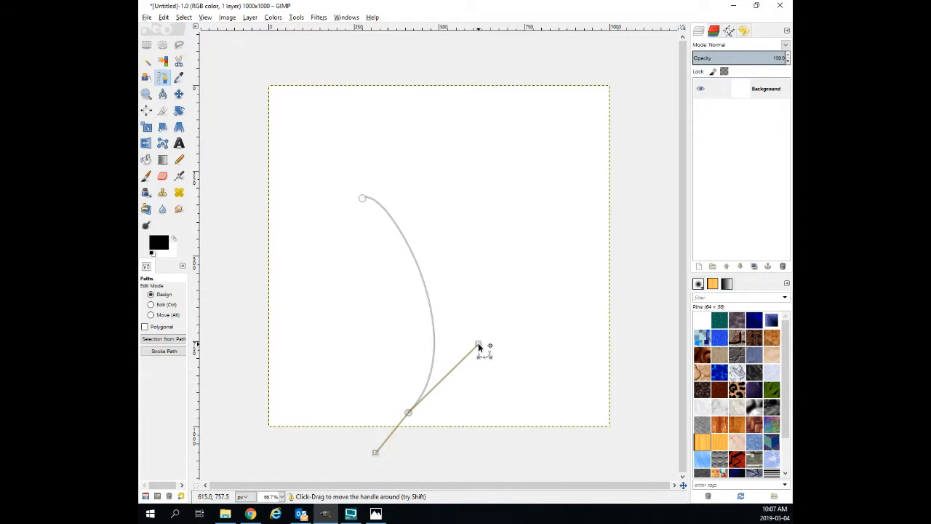
click(363, 199)
drag(388, 183, 417, 179)
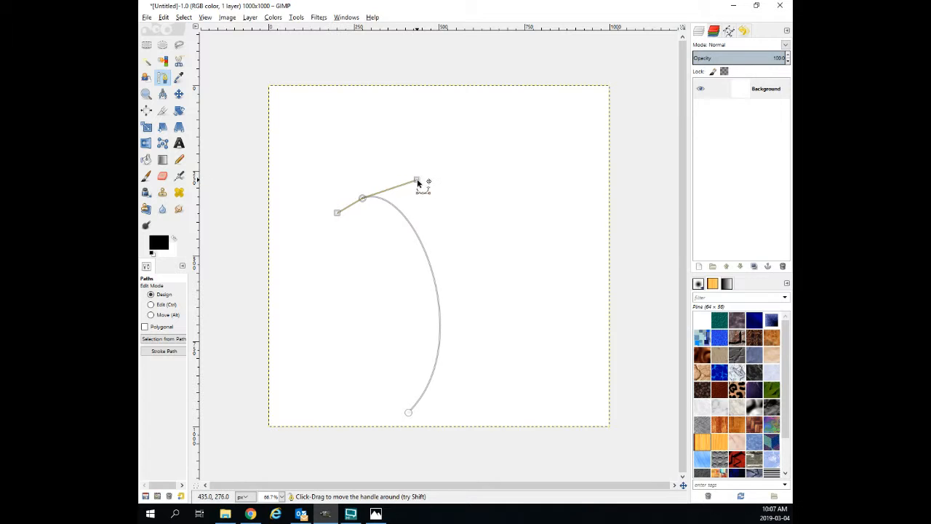
Add an anchor just above the bottom tip, bend the tip inward, and close the path at the top anchor as a wide teardrop.
click(409, 413)
click(406, 362)
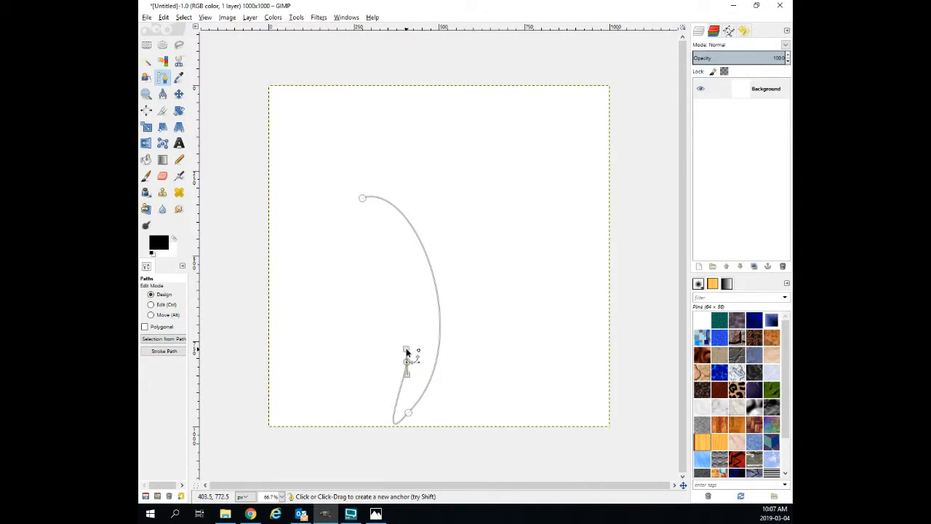
click(408, 413)
drag(376, 452, 412, 388)
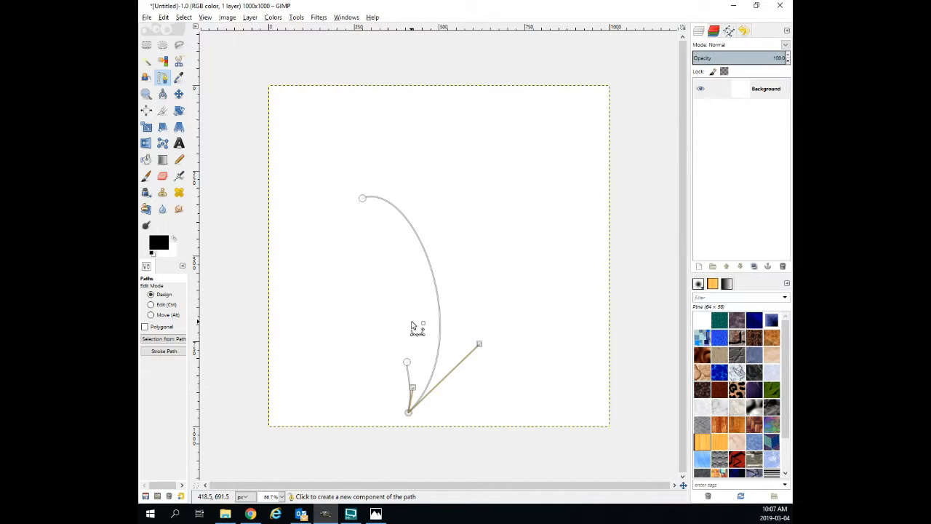
key(ctrl)
ctrl+click(362, 199)
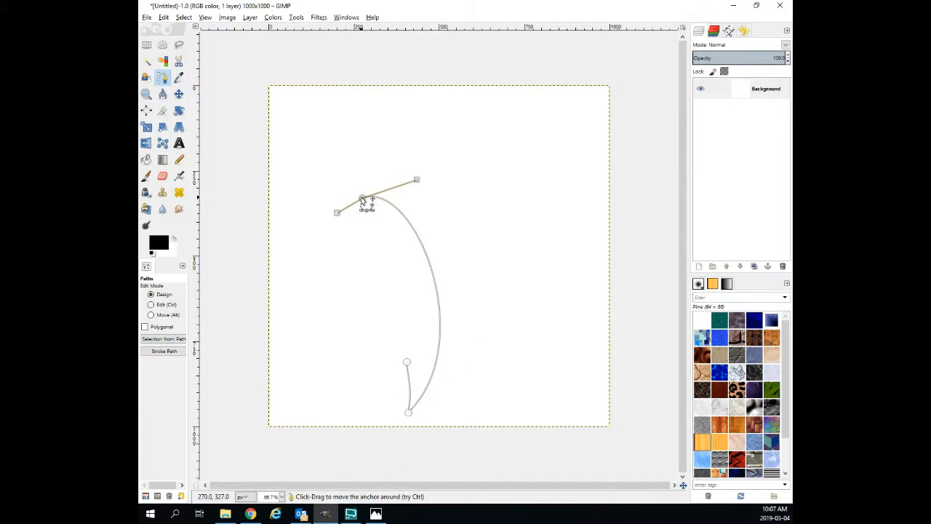
click(406, 361)
ctrl+click(362, 197)
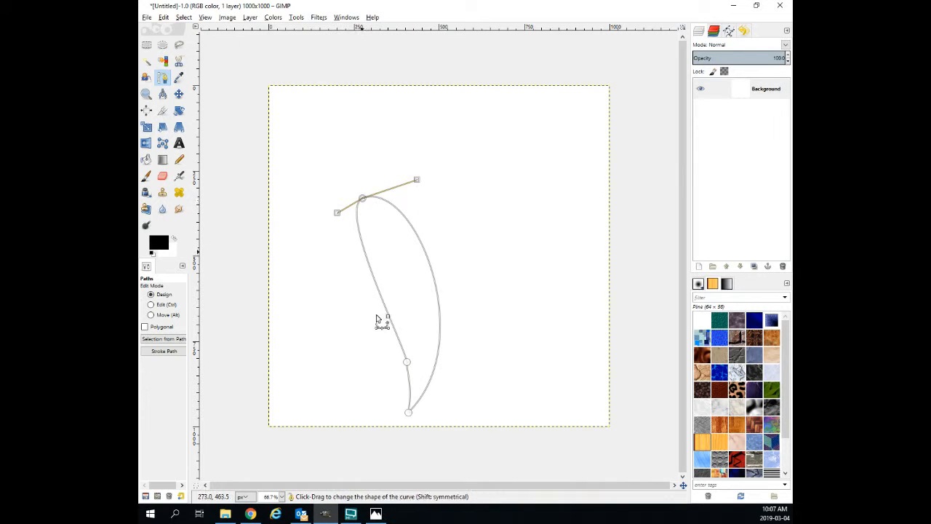
drag(335, 213, 280, 232)
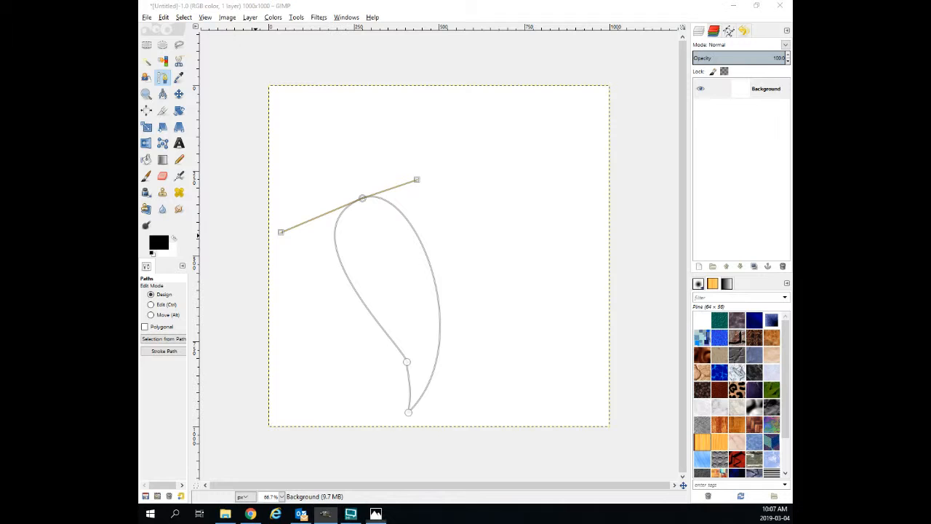
Compare the teardrop outline with the paddle artwork in the Salish.jpg photo, then return to the drawing.
drag(138, 111, 642, 83)
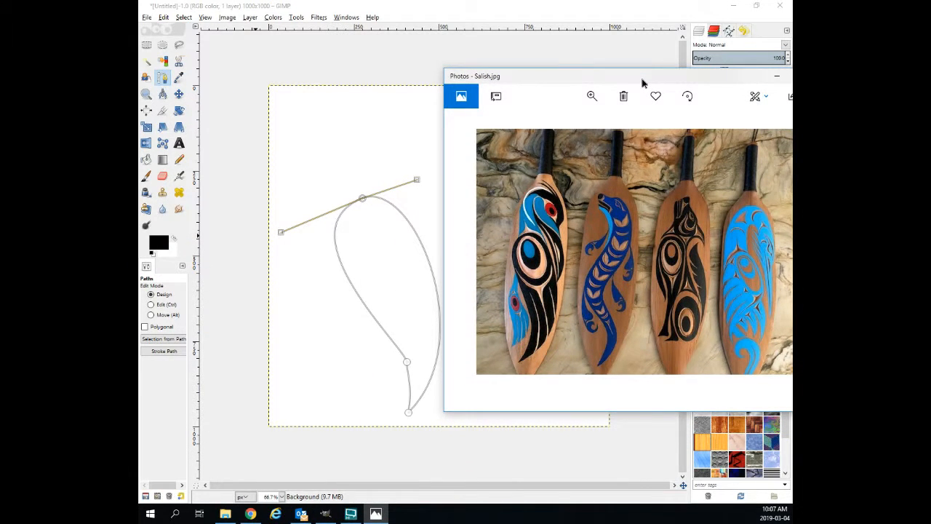
drag(642, 83, 140, 84)
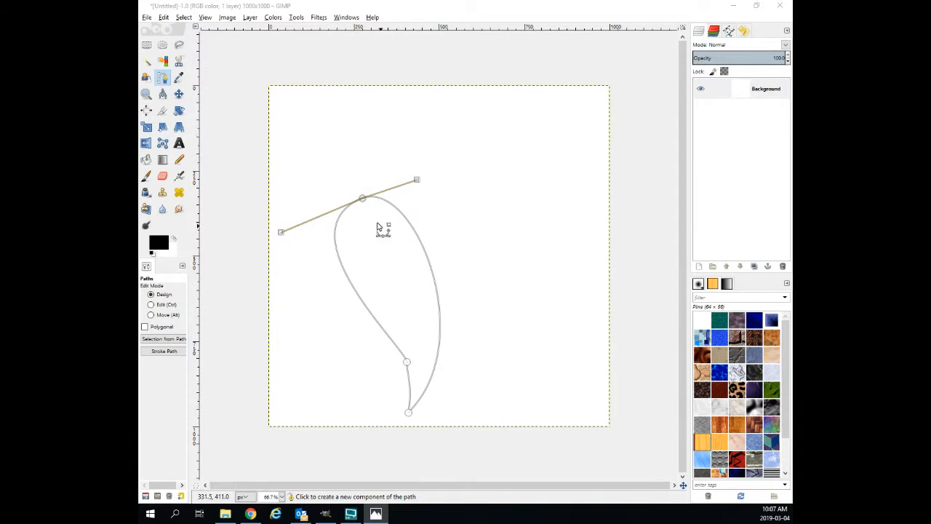
click(404, 20)
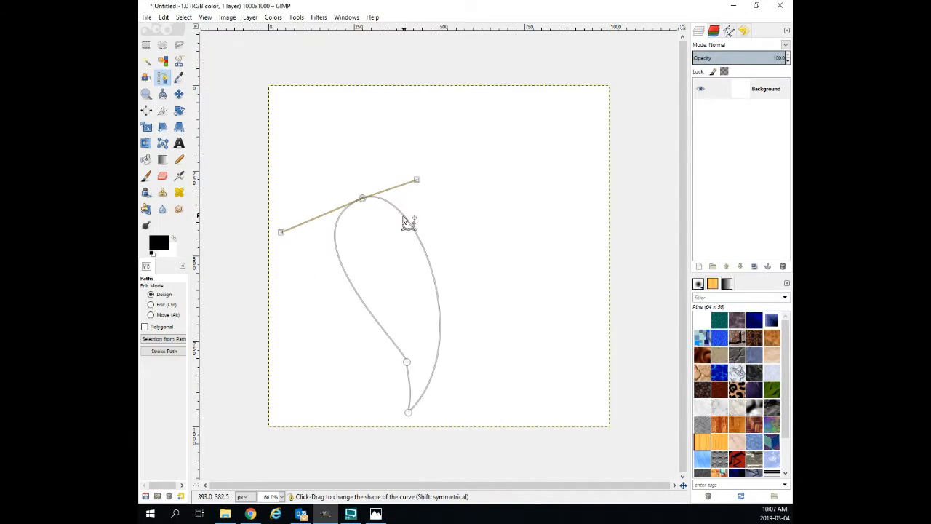
Convert the teardrop path to a selection, fill it with black, and deselect.
key(shift+v)
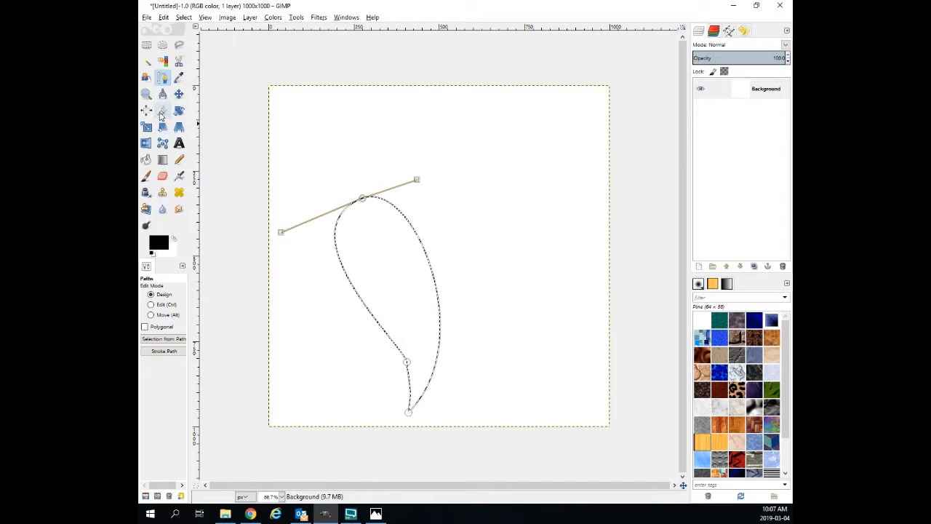
click(147, 159)
click(386, 228)
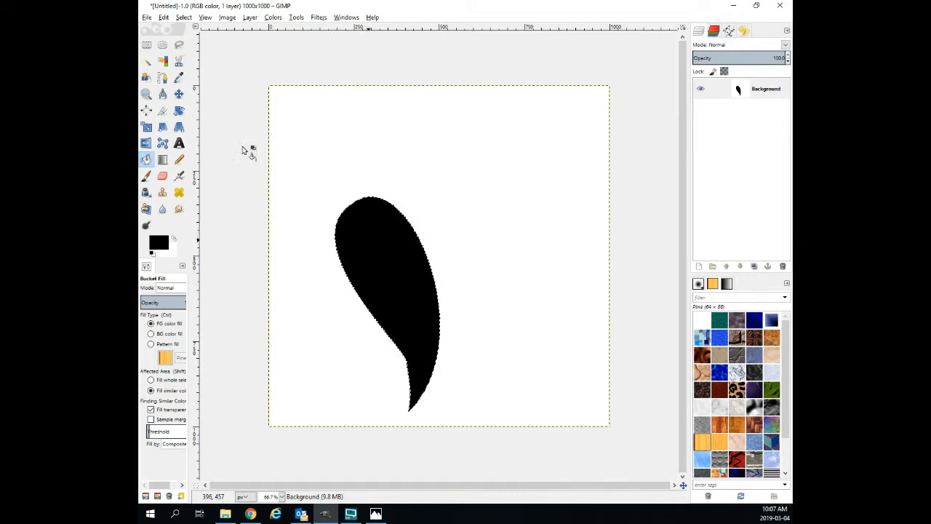
click(186, 18)
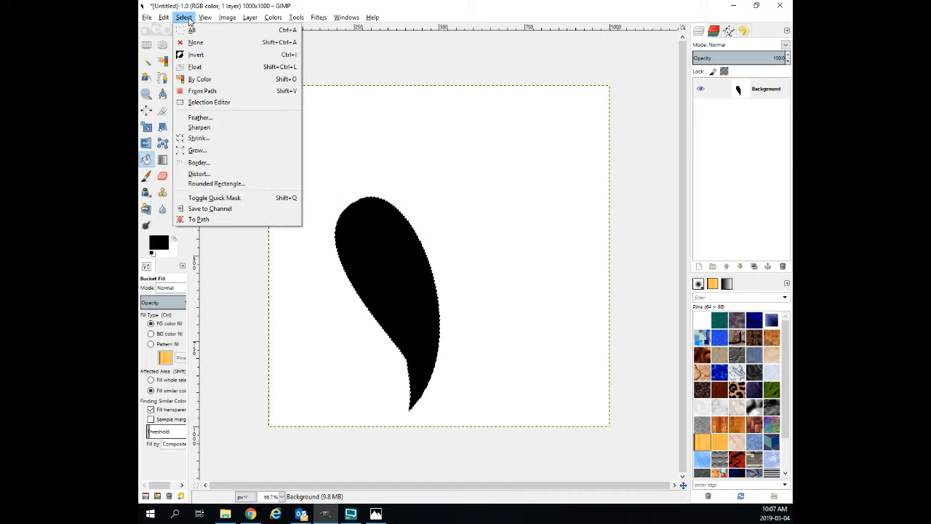
click(195, 45)
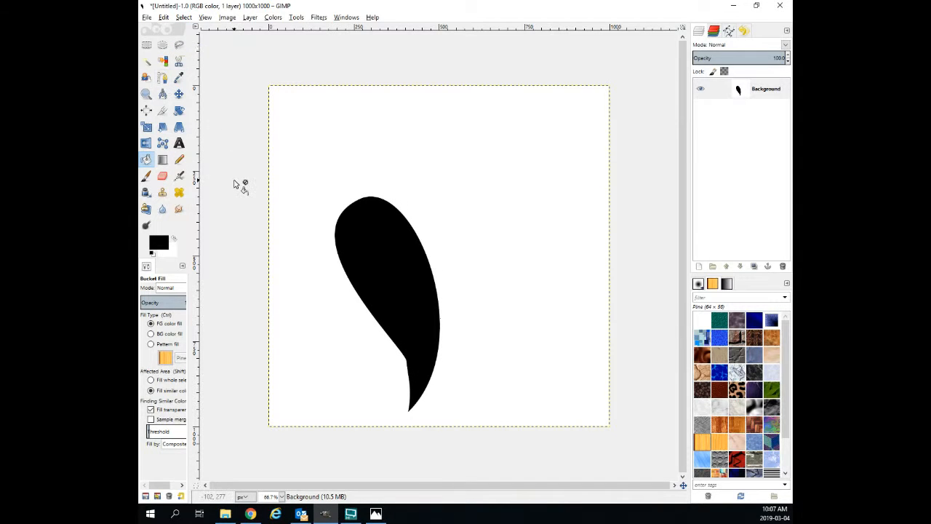
Check the Salish.jpg photo and draw a closed two-anchor oval path inside the upper end of the black teardrop.
click(376, 514)
drag(467, 81, 718, 46)
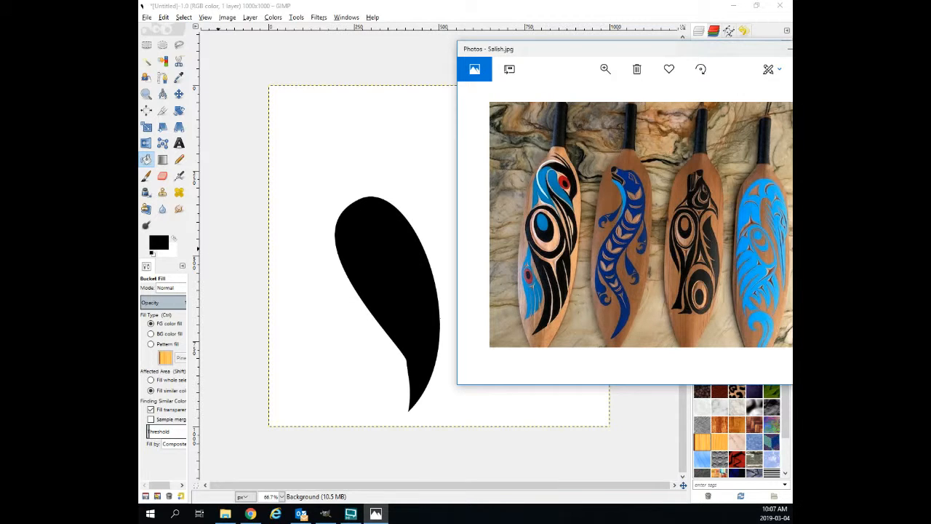
click(163, 81)
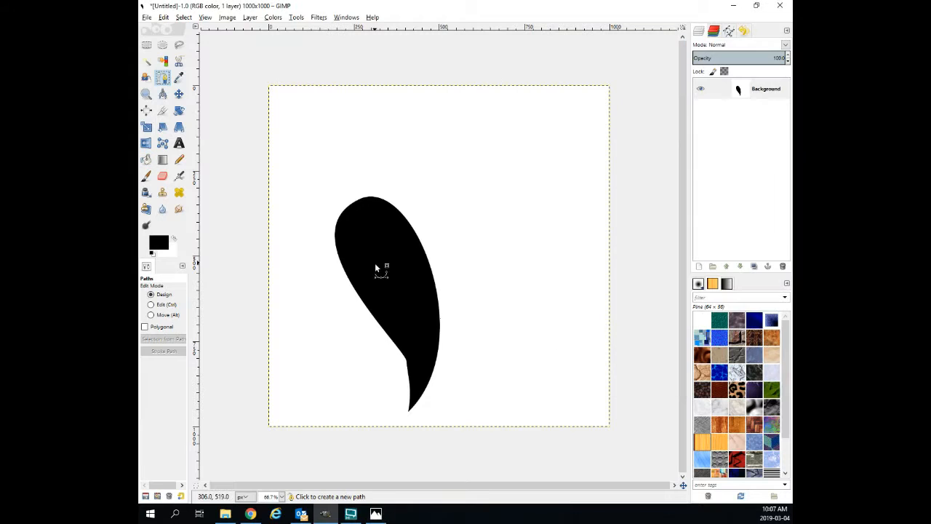
drag(360, 213, 369, 210)
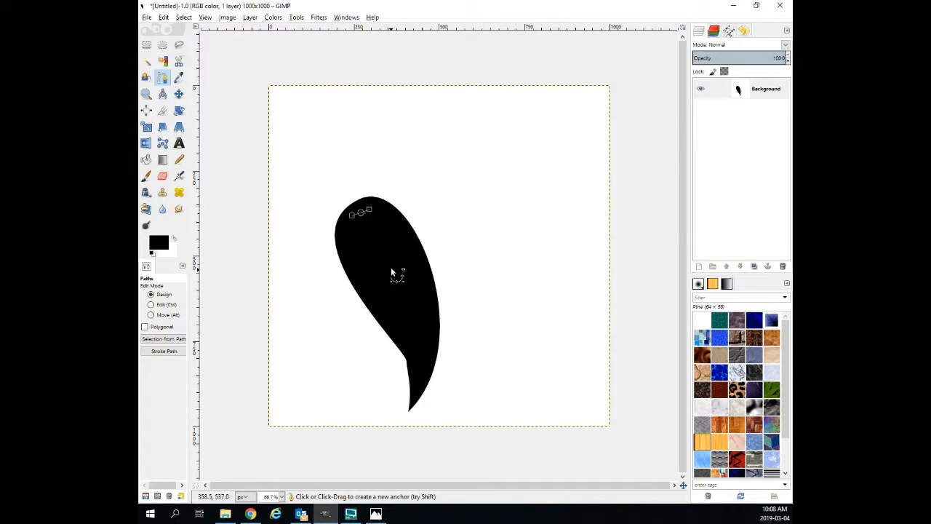
drag(391, 270, 362, 267)
ctrl+click(360, 213)
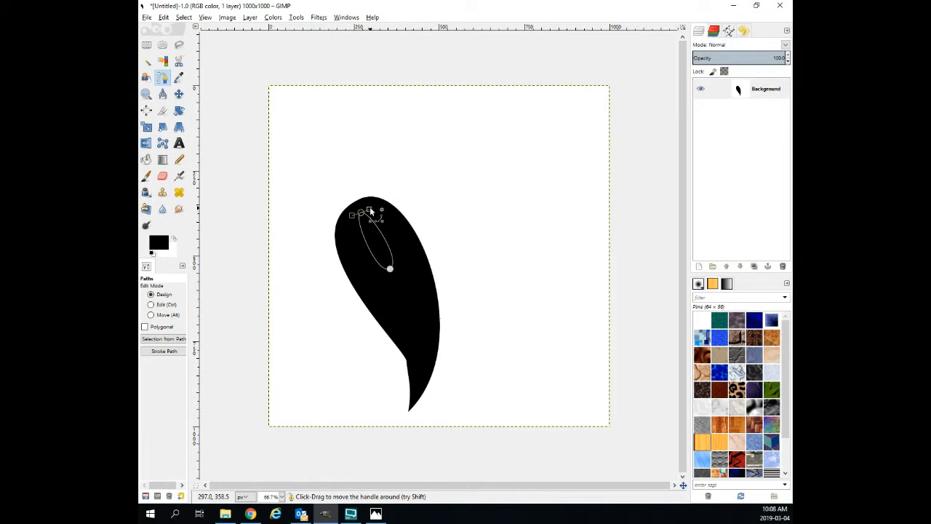
Widen the oval path by extending the curve handles at its top and bottom anchors.
drag(370, 209, 387, 195)
click(389, 268)
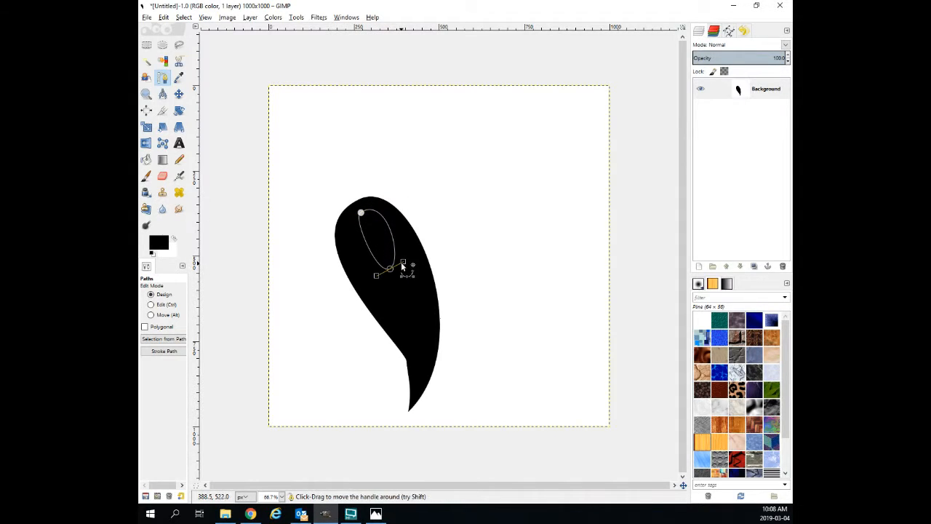
drag(402, 266, 362, 285)
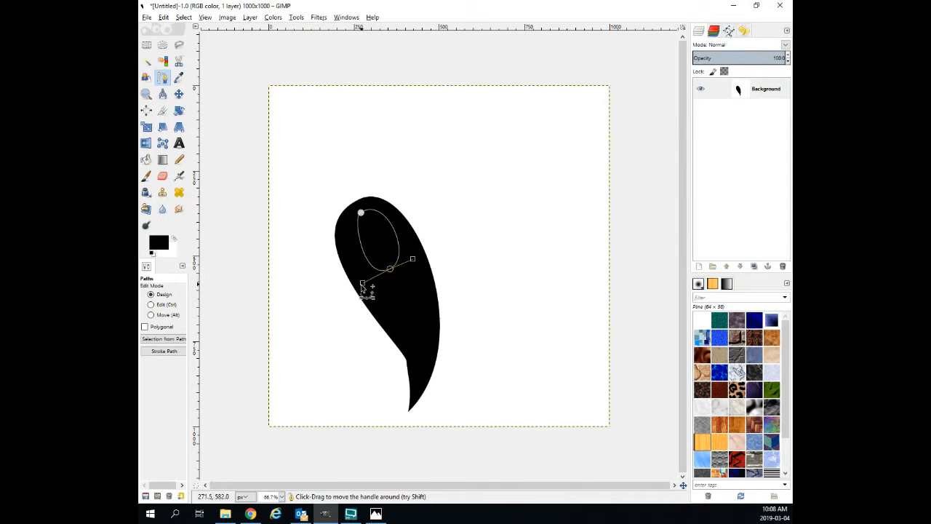
click(360, 212)
drag(350, 230, 330, 222)
drag(389, 195, 396, 195)
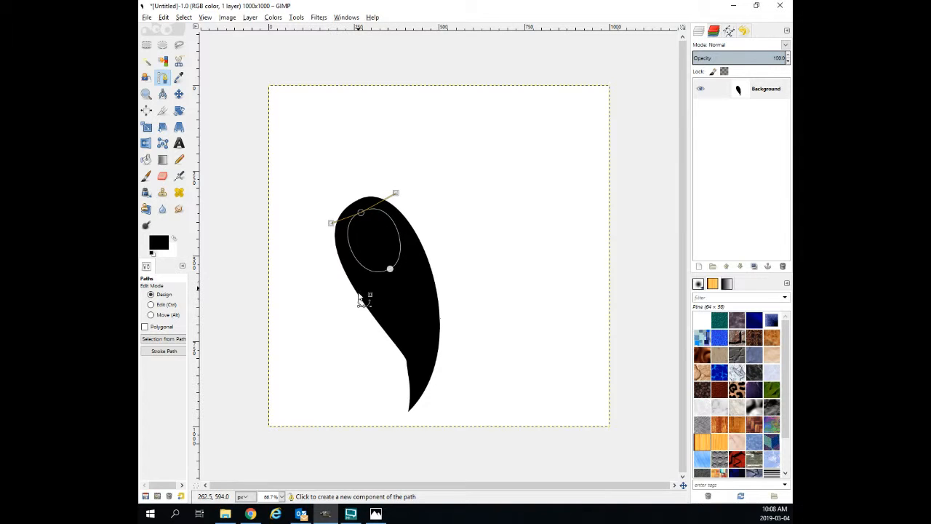
Convert the oval path to a selection, fill it with white as the foreground color, and deselect.
key(shift+v)
click(174, 238)
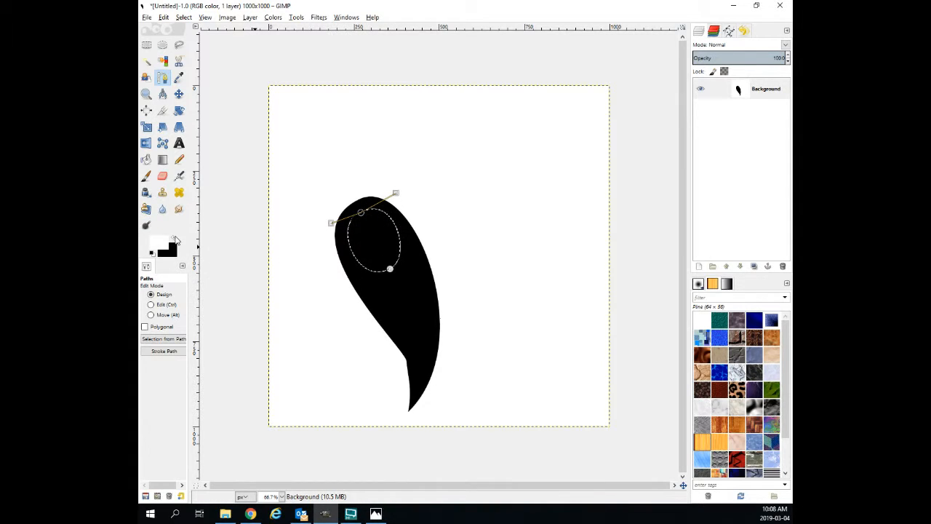
click(146, 159)
click(356, 223)
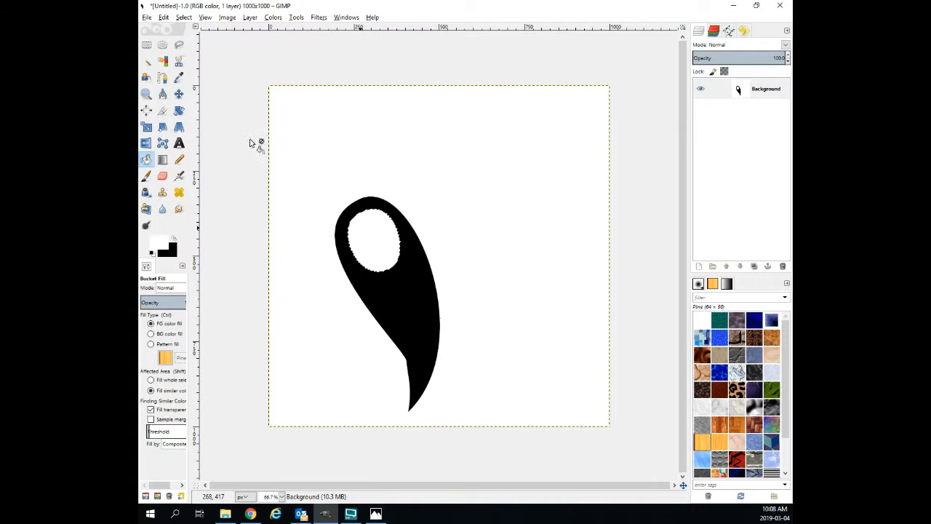
click(182, 18)
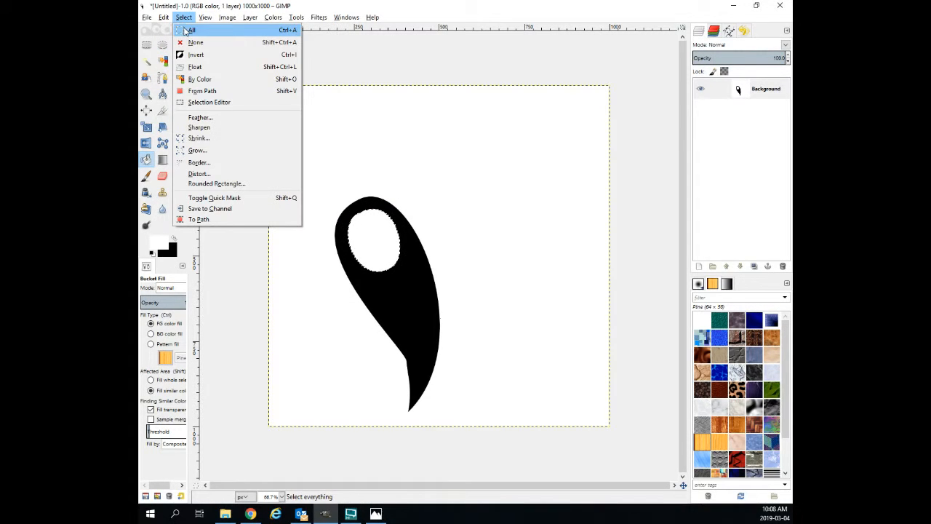
click(195, 44)
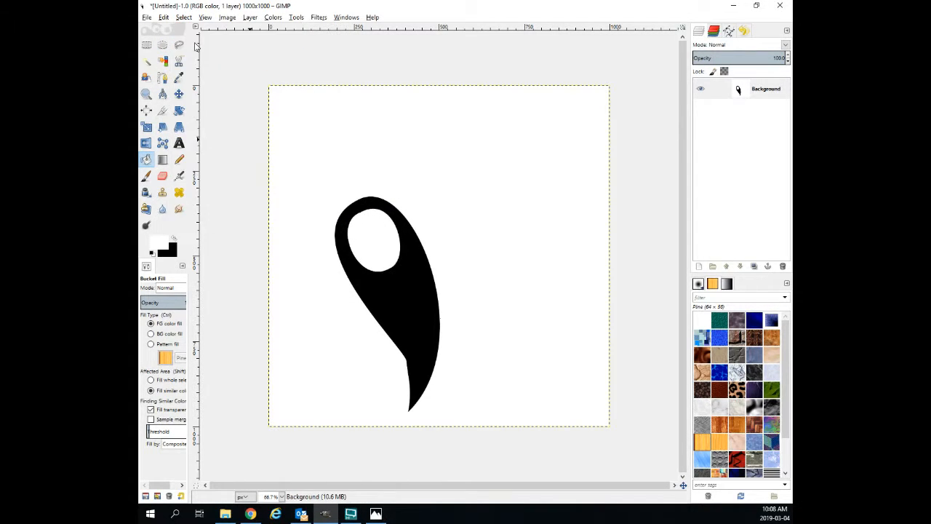
Check the Salish.jpg photo and draw a closed two-anchor oval path inside the upper part of the white oval.
click(376, 513)
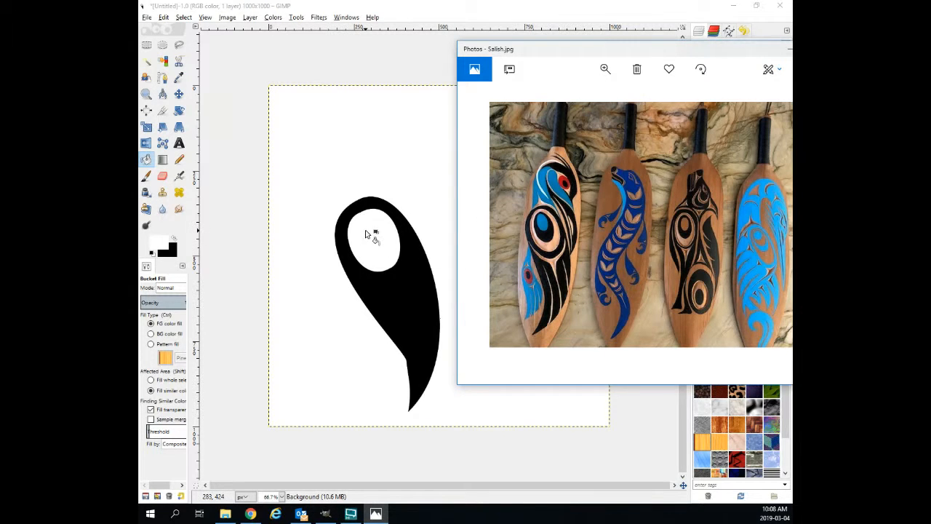
click(162, 77)
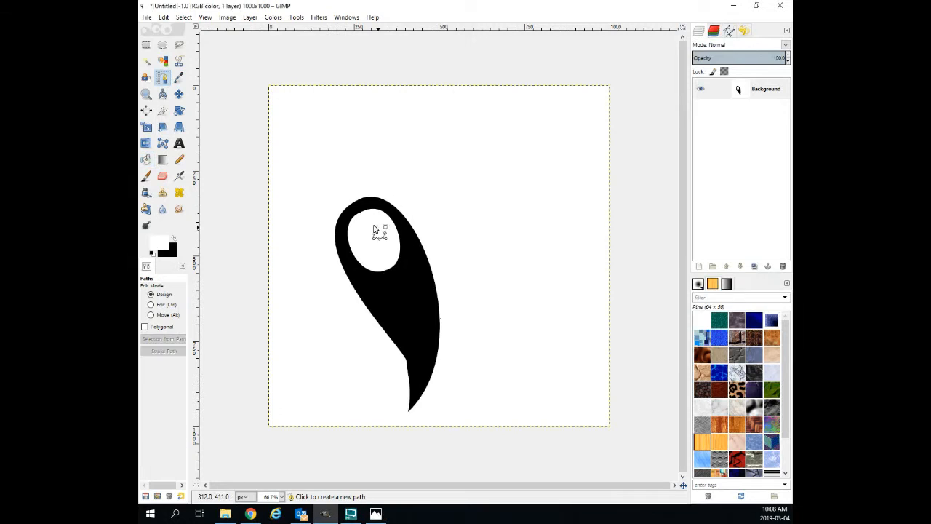
drag(361, 215, 369, 210)
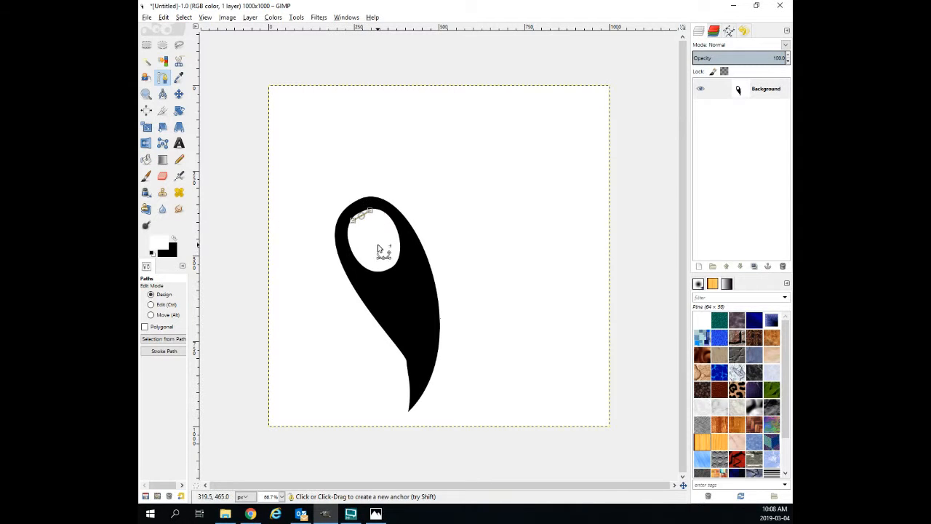
drag(375, 253, 382, 249)
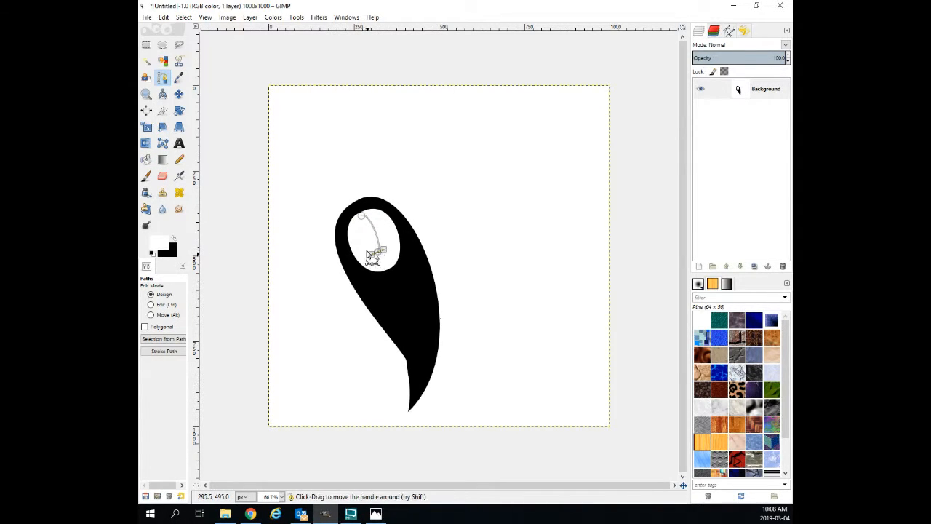
key(ctrl)
ctrl+click(361, 216)
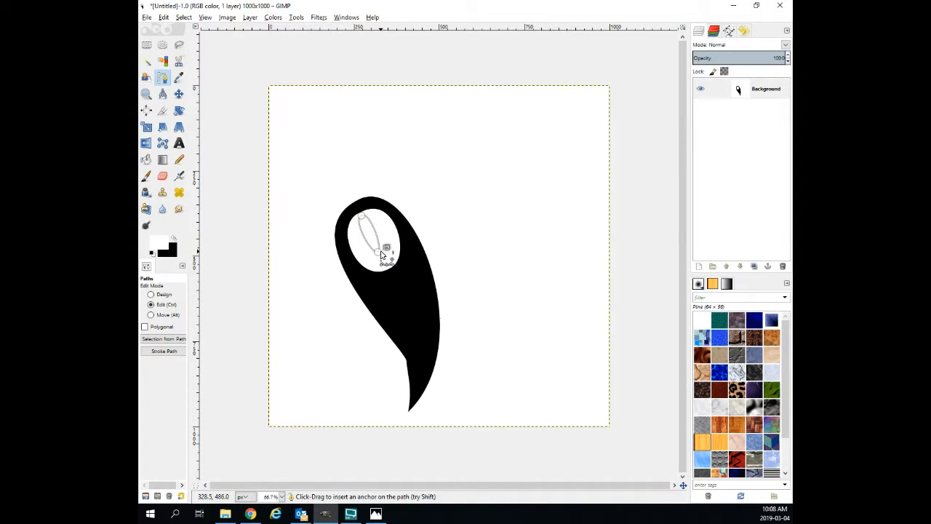
Widen the inner oval path by extending its curve handles and shift its lower anchor slightly.
drag(383, 249, 360, 262)
click(362, 216)
drag(366, 213, 345, 222)
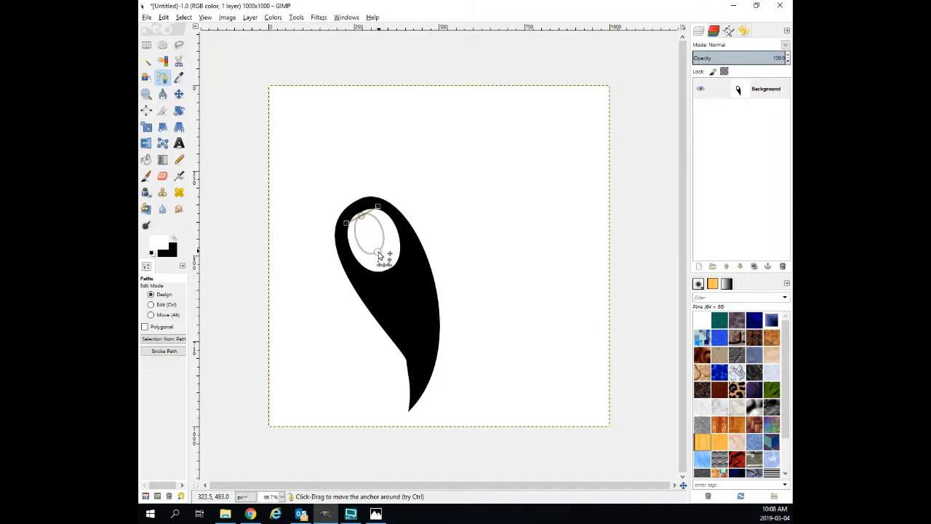
drag(378, 254, 381, 253)
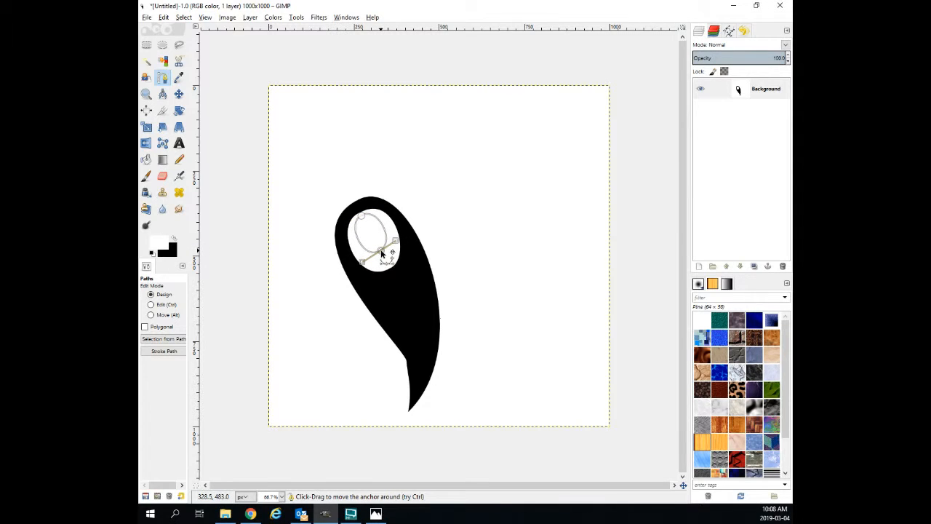
Convert the inner oval path to a selection, fill it with black as the foreground color, and deselect.
click(147, 160)
click(173, 238)
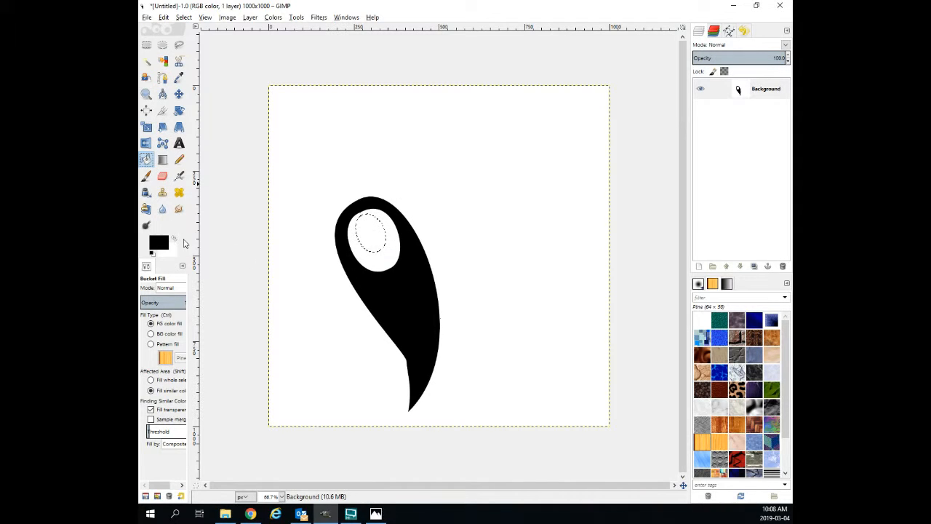
click(373, 246)
click(182, 17)
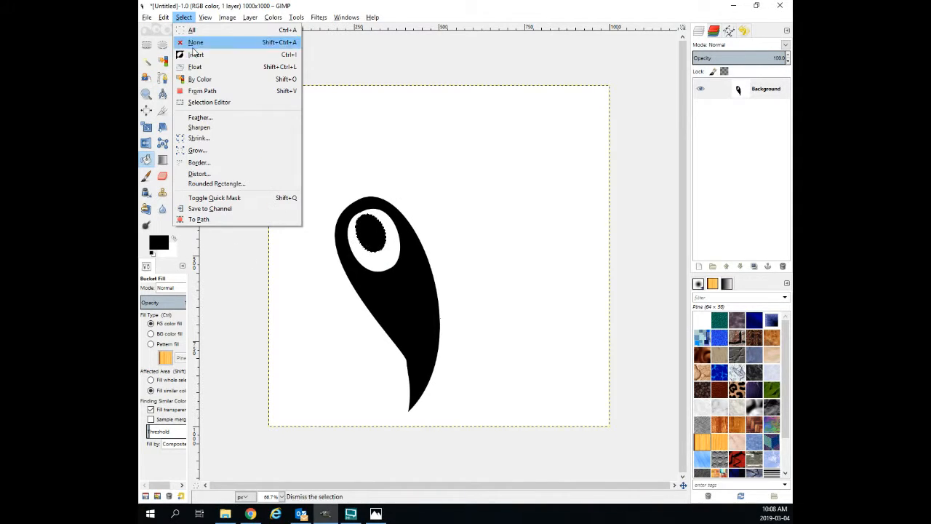
click(192, 40)
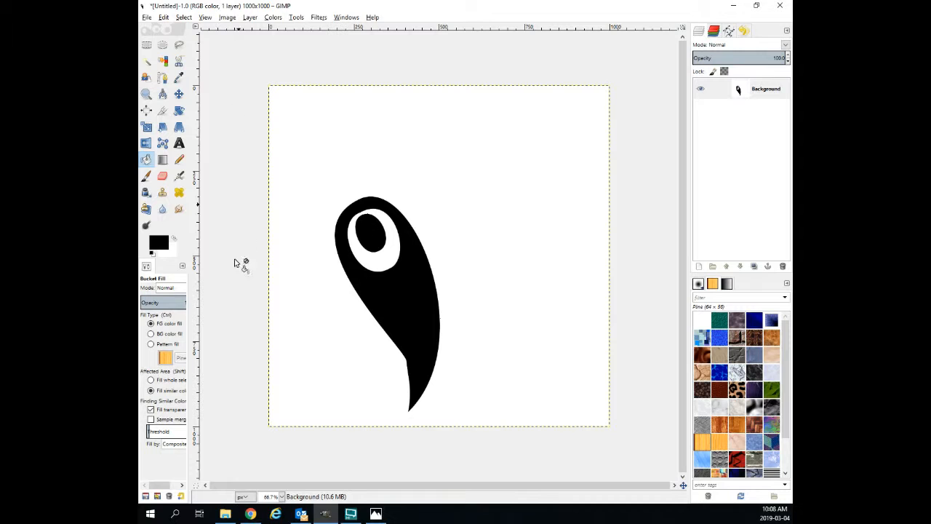
Draw a closed, narrow two-anchor path slanting through the small black oval, working at 300% zoom.
click(146, 94)
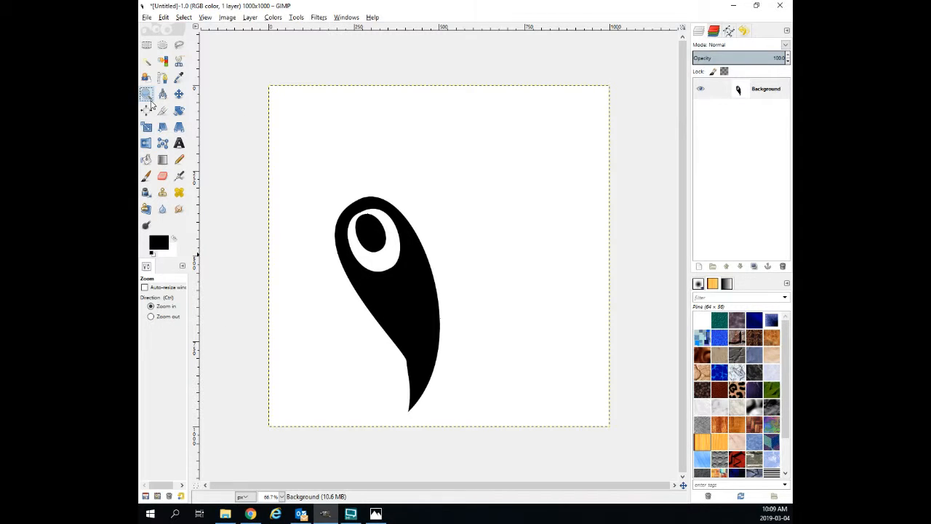
click(370, 240)
click(371, 240)
click(370, 240)
click(369, 239)
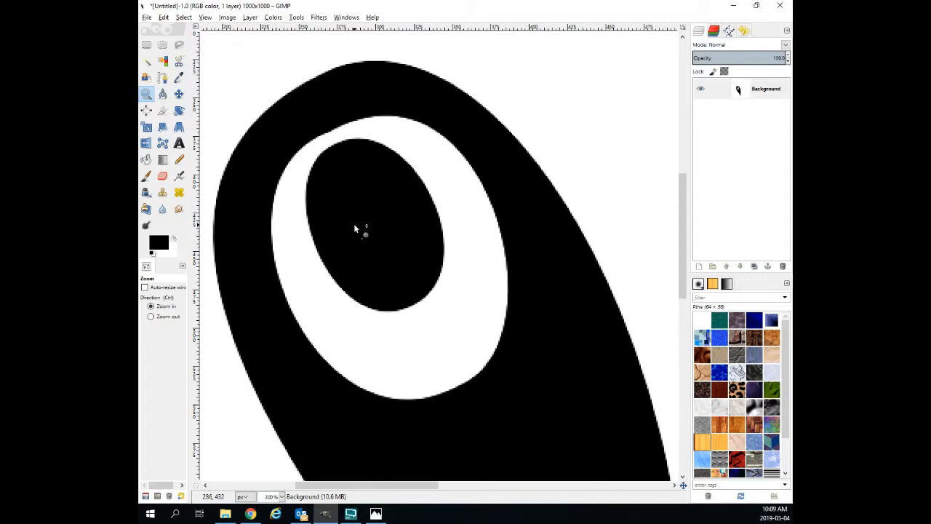
click(162, 77)
drag(339, 157, 346, 154)
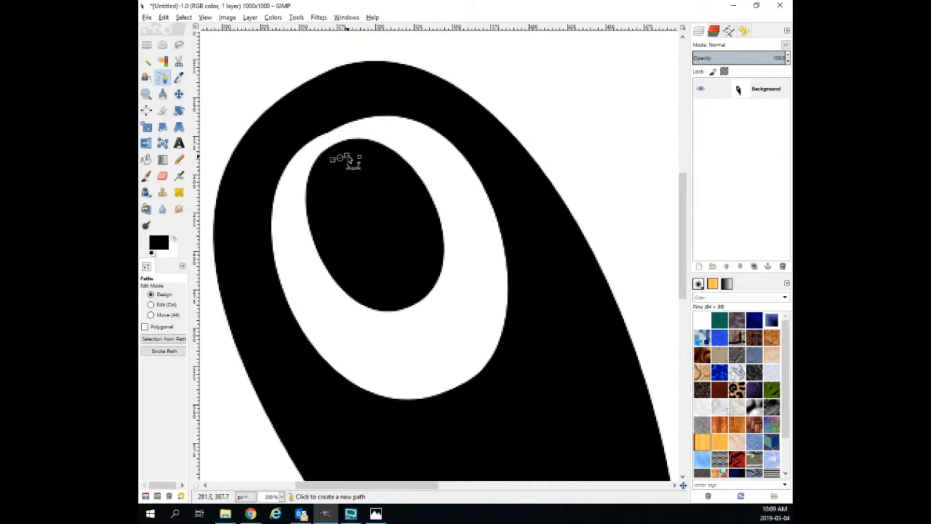
drag(391, 271, 378, 282)
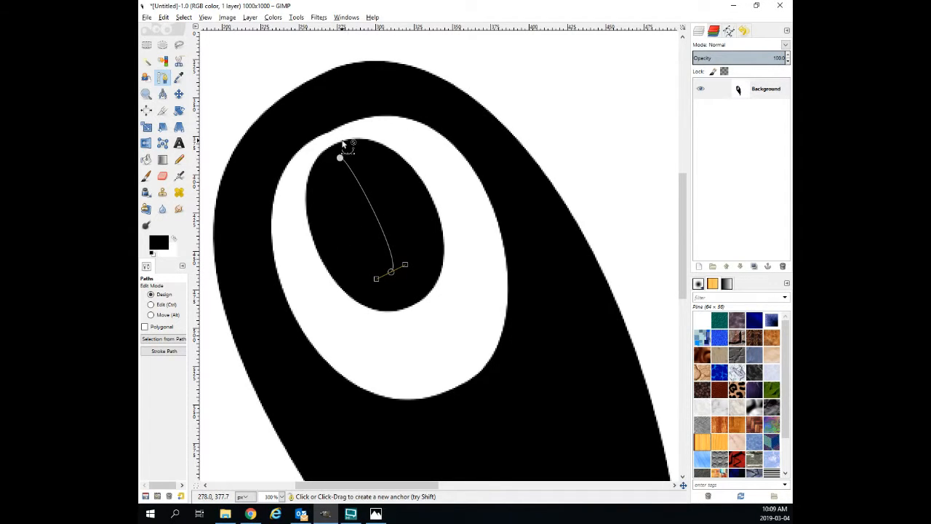
ctrl+click(341, 156)
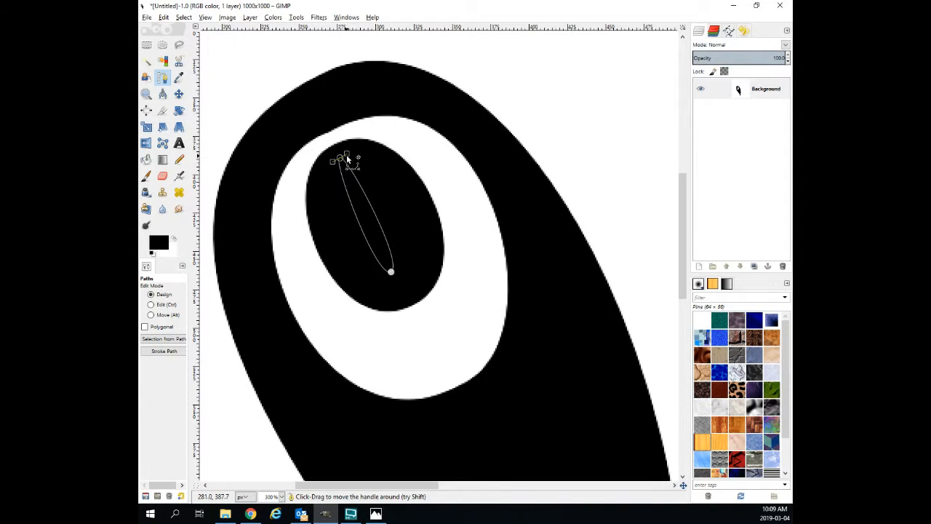
Widen the narrow path into a slim ellipse by extending the curve handles at both anchors.
click(394, 273)
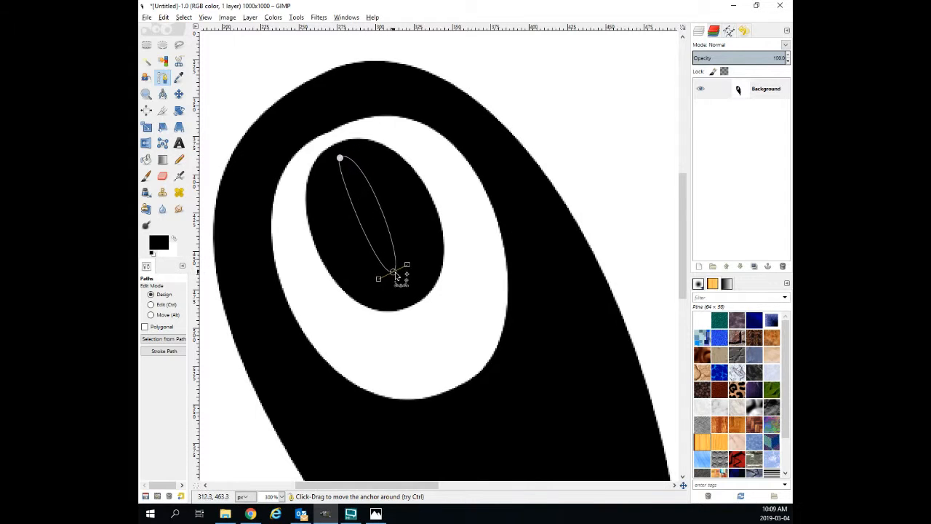
drag(395, 274, 367, 292)
click(339, 158)
drag(326, 165, 312, 172)
Check the Salish.jpg photo and set the foreground color to bright blue, 10d3f6.
key(alt+Tab)
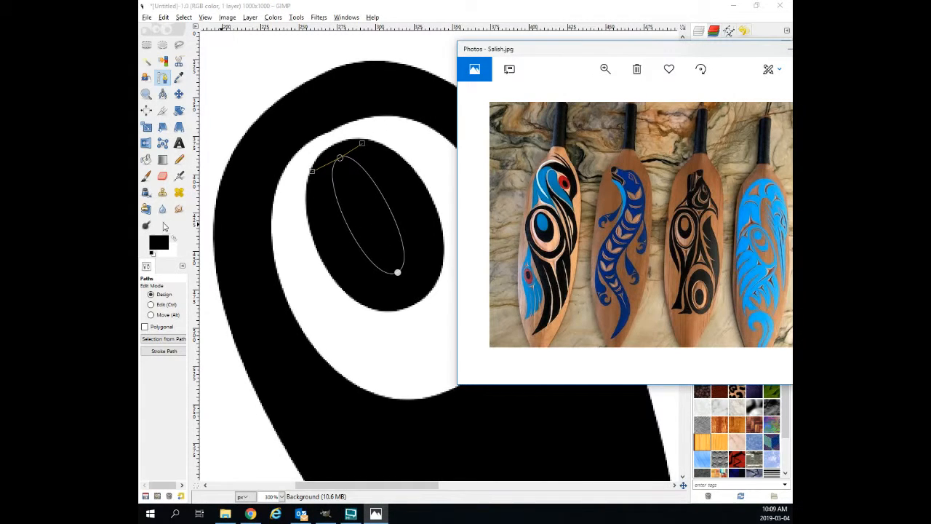
click(160, 246)
click(160, 245)
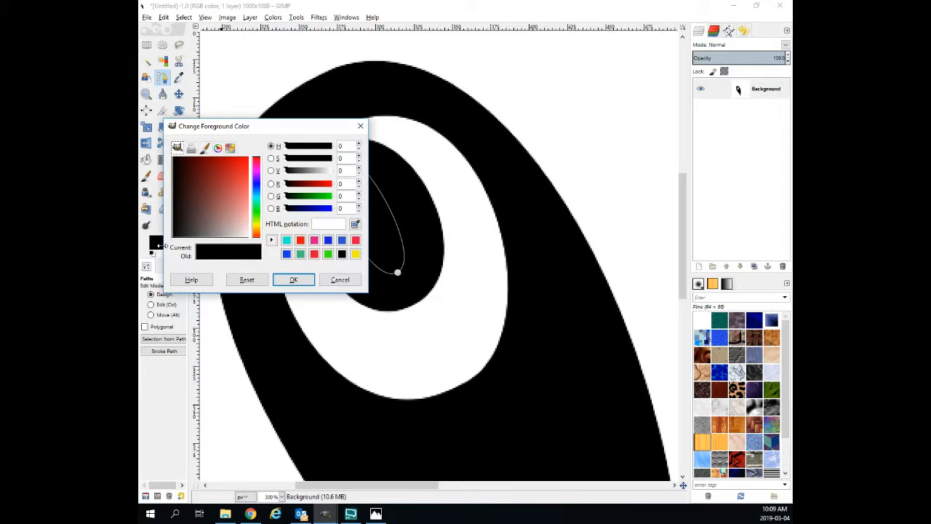
click(258, 195)
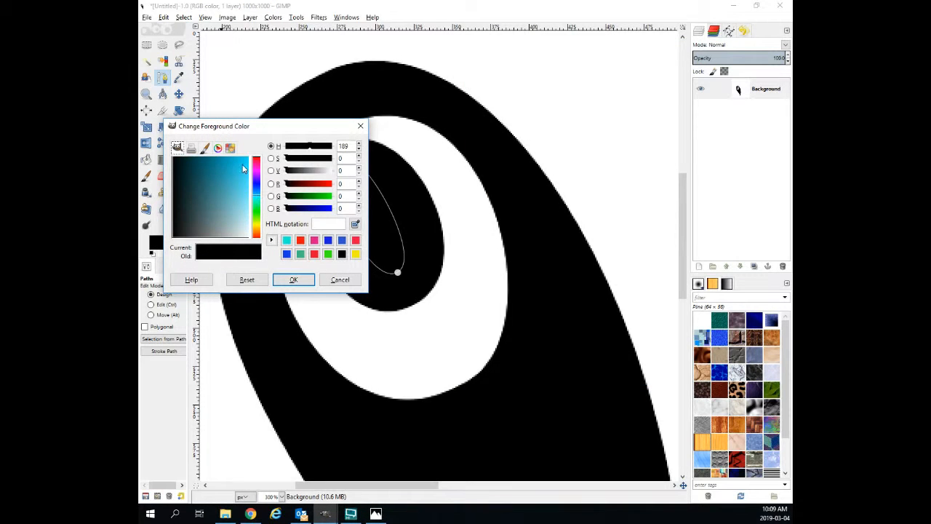
drag(243, 169, 246, 166)
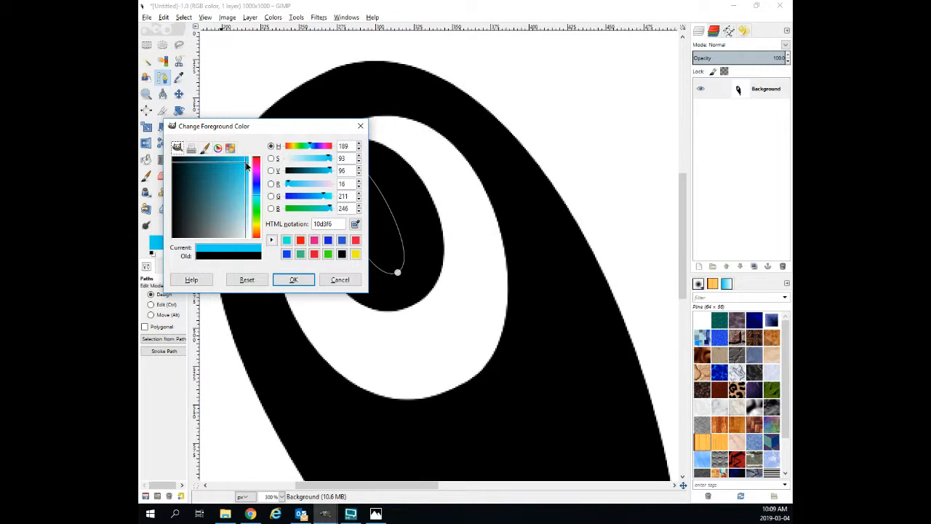
click(297, 282)
Convert the slim ellipse path to a selection, fill it with the blue foreground color, and deselect.
key(shift+v)
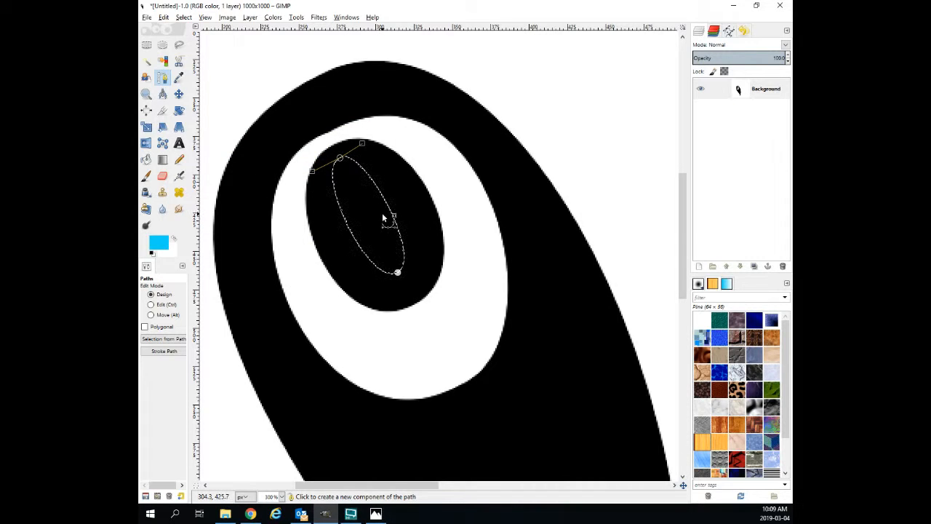
click(147, 158)
click(373, 197)
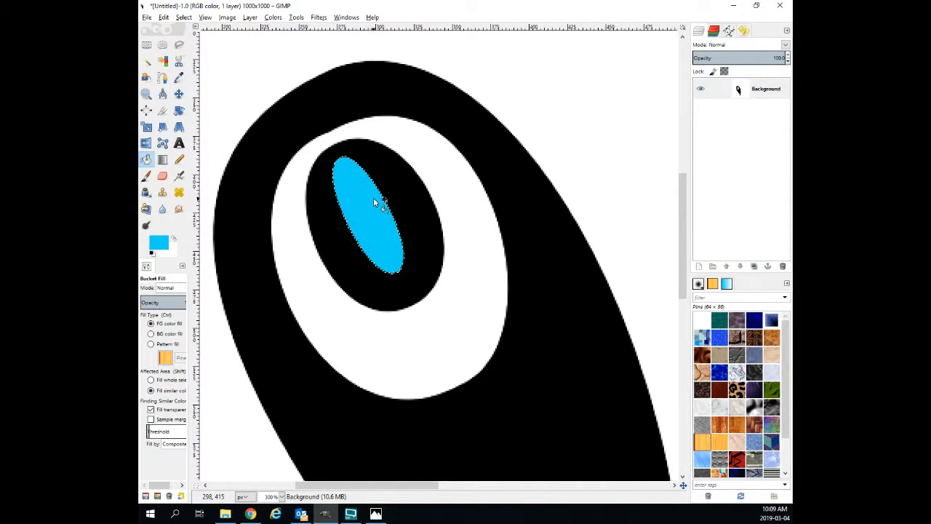
click(281, 496)
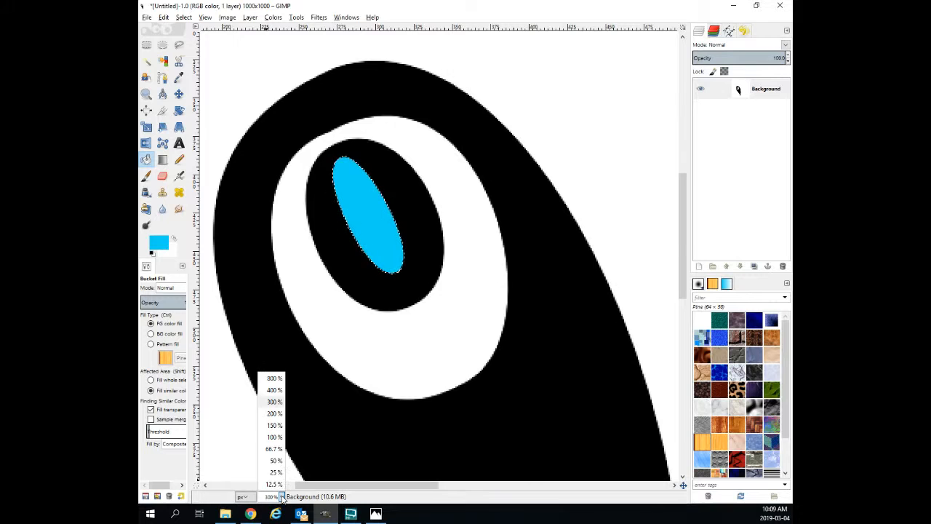
click(275, 450)
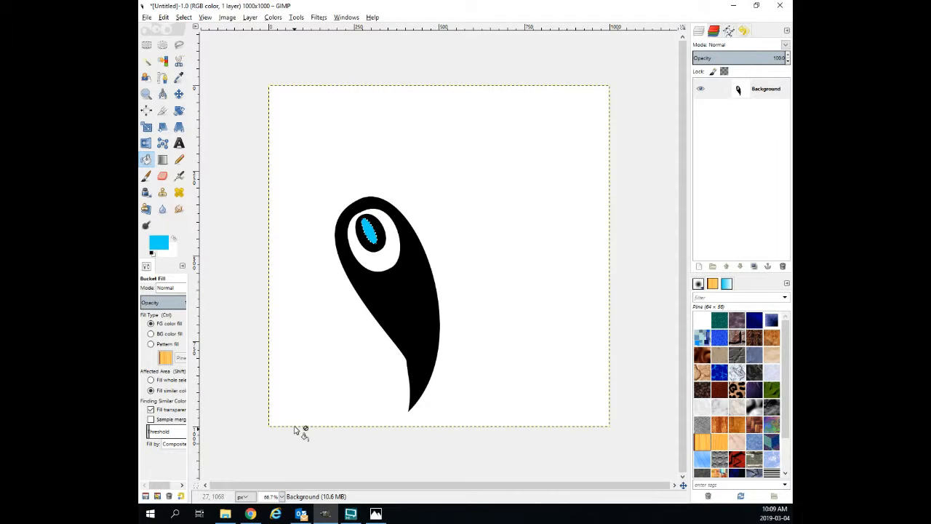
click(184, 16)
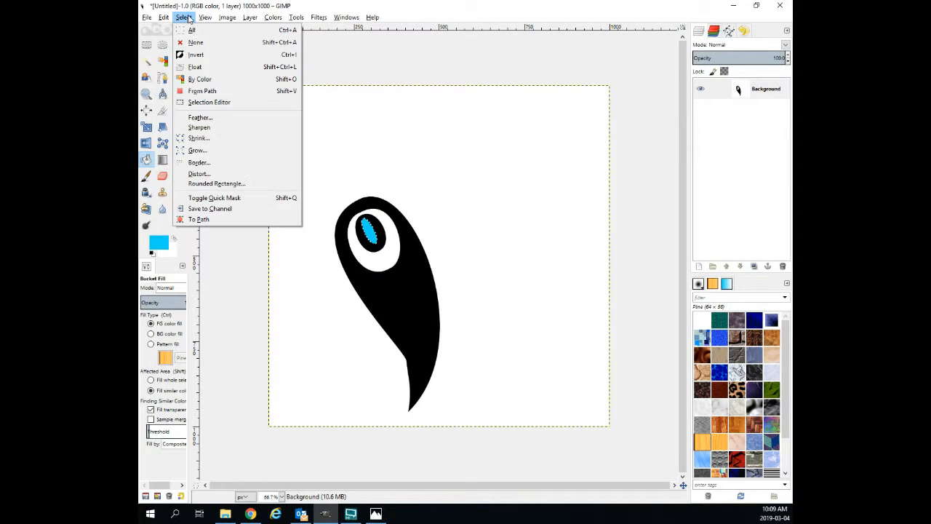
click(203, 40)
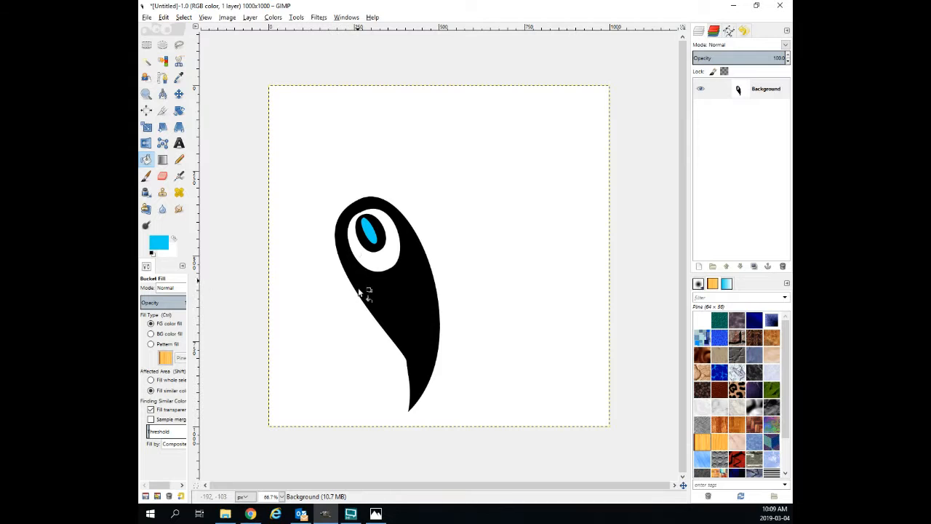
Check the Salish.jpg photo and draw an open two-anchor path curving from outside the teardrop's tail up into its black body, bending it outward near the tail.
click(376, 514)
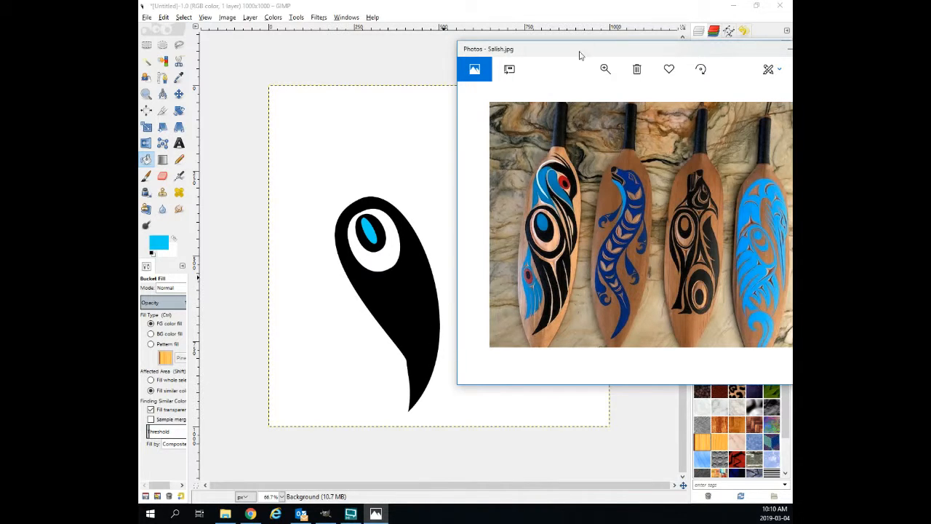
click(546, 19)
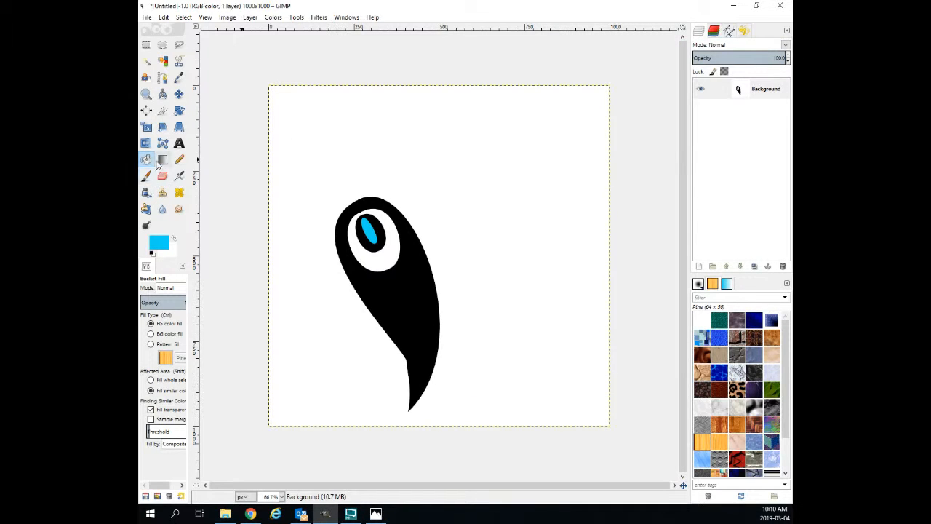
click(147, 94)
click(413, 359)
click(413, 359)
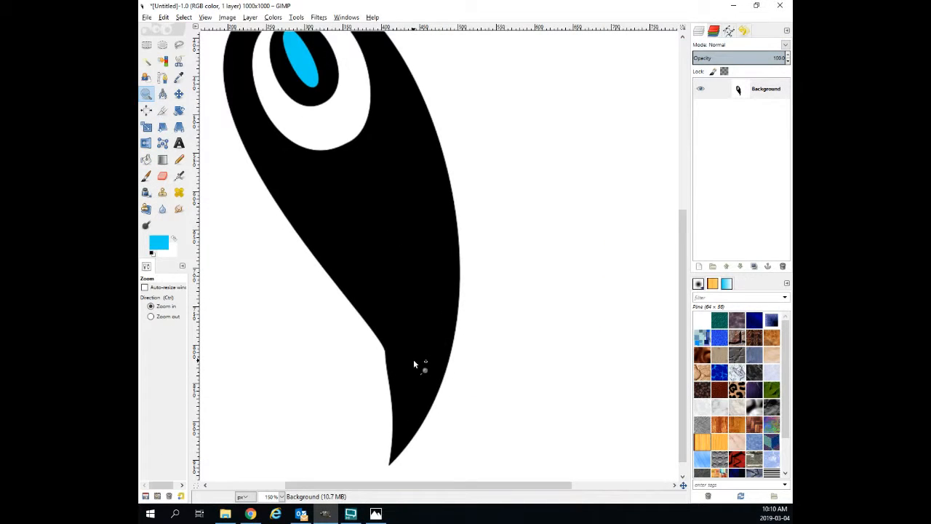
scroll(419, 350, down, 1)
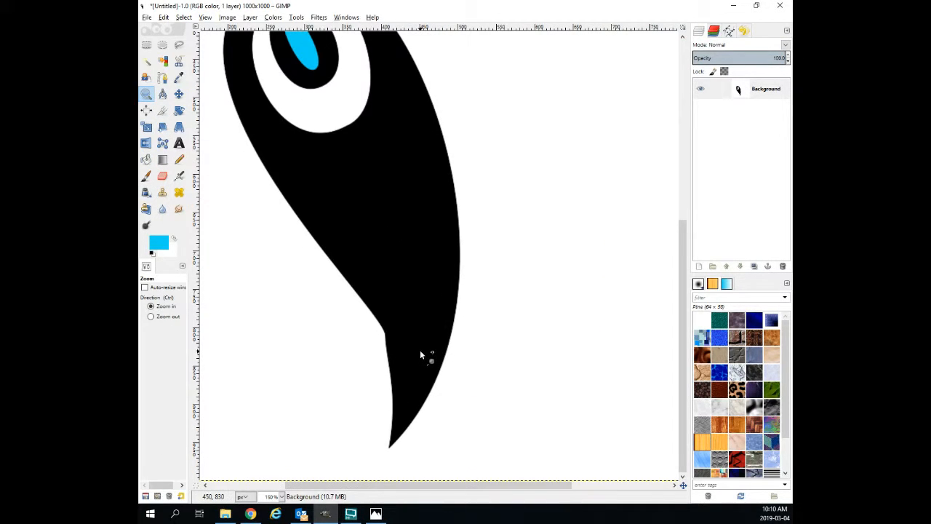
click(162, 77)
drag(444, 424, 440, 405)
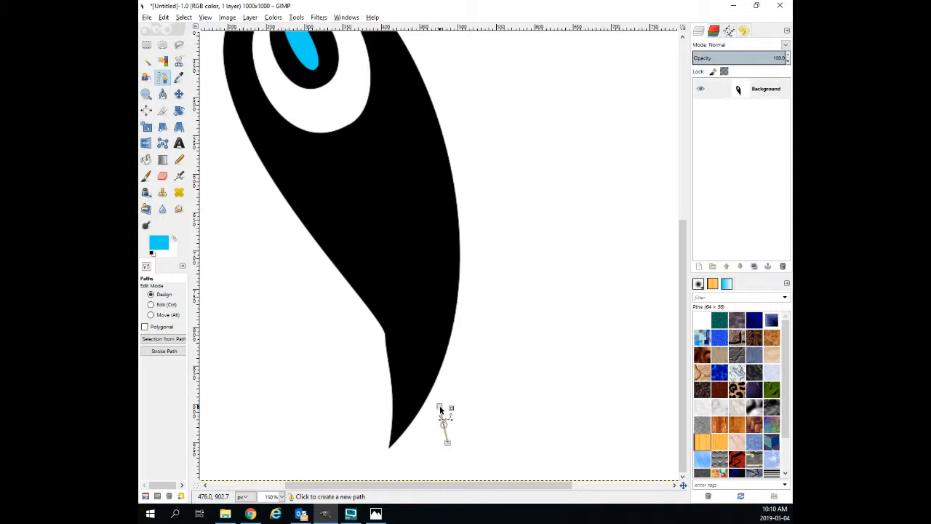
drag(343, 197, 318, 172)
click(444, 424)
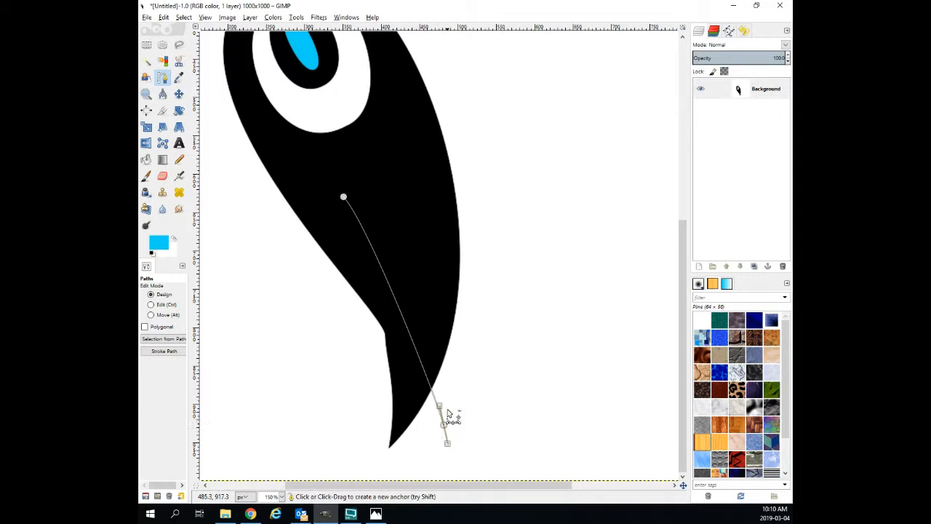
drag(439, 405, 453, 381)
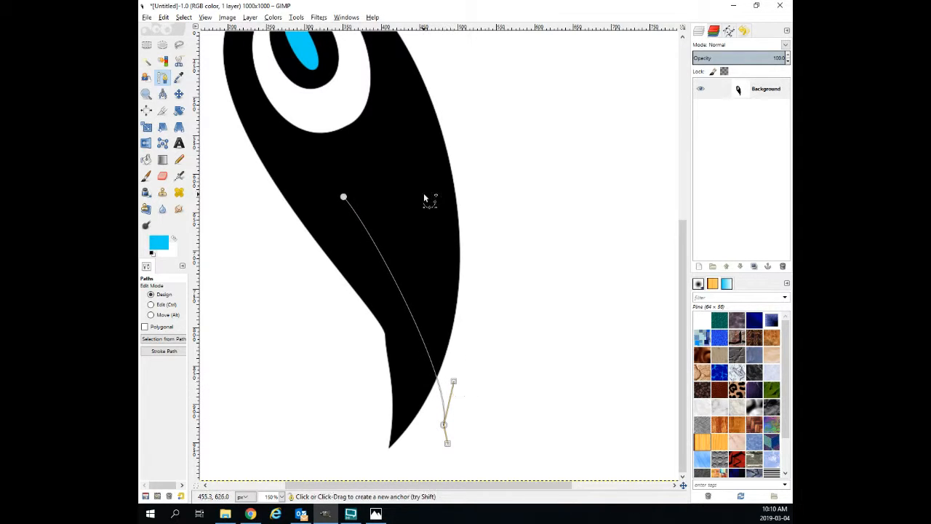
Swap the foreground color to white and stroke the curved path with a 6 px solid line with a round cap.
click(164, 17)
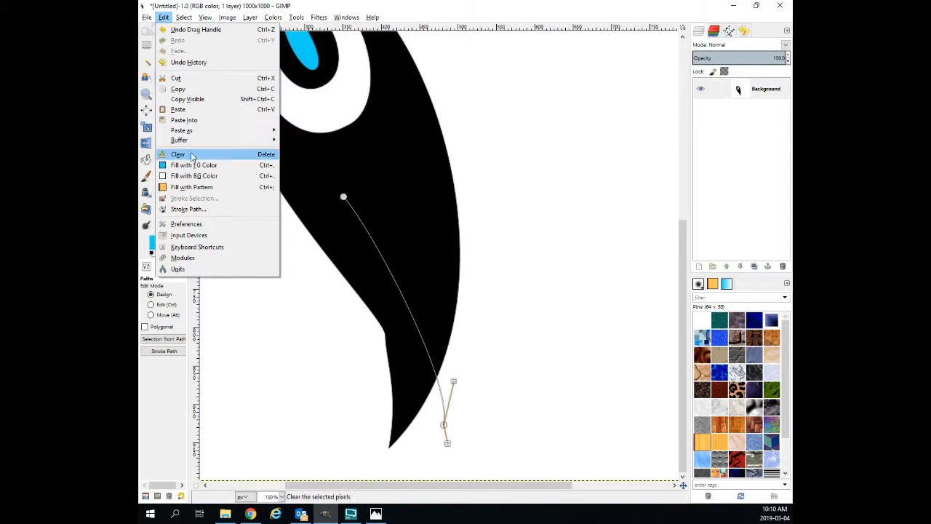
click(201, 209)
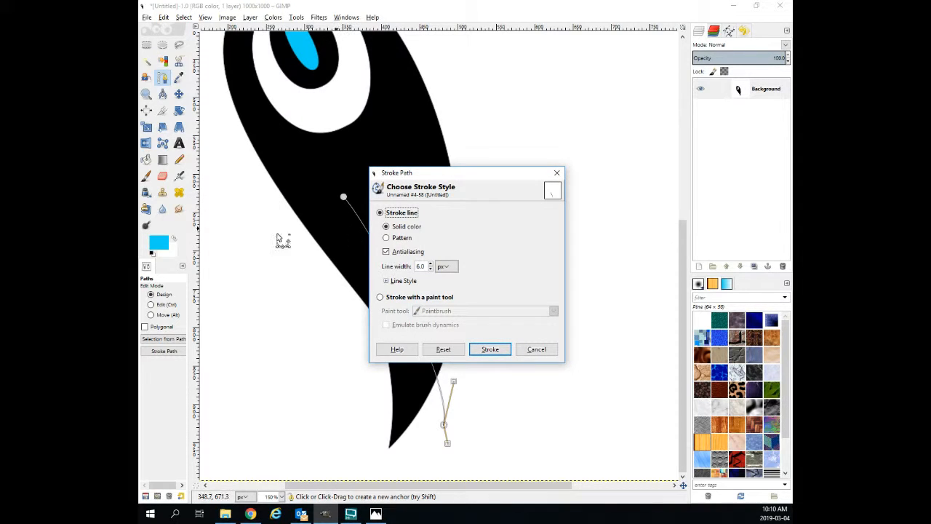
click(173, 240)
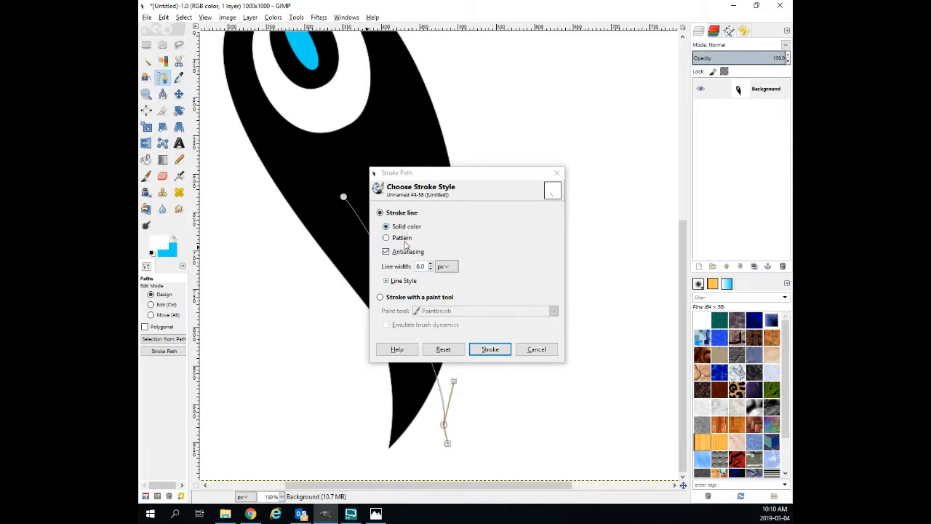
click(393, 283)
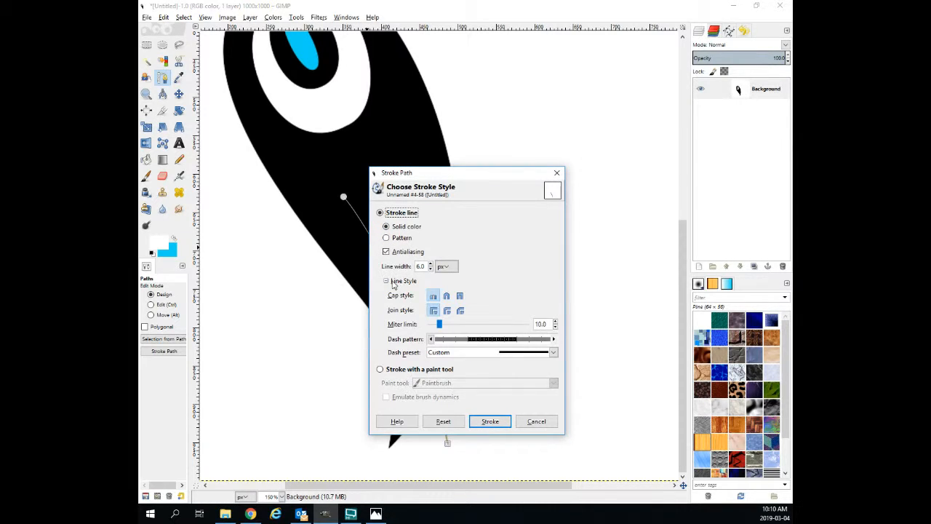
click(445, 296)
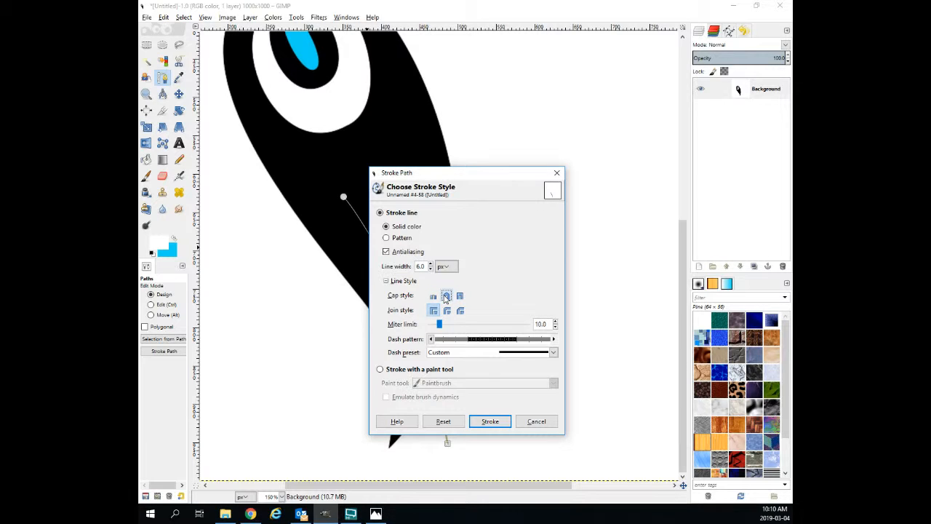
drag(440, 328, 447, 328)
click(489, 421)
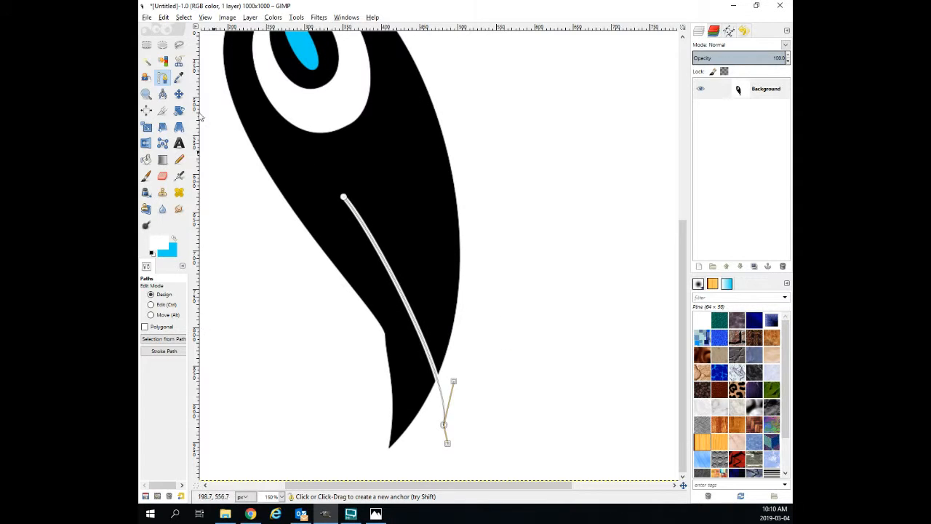
key(shift+m)
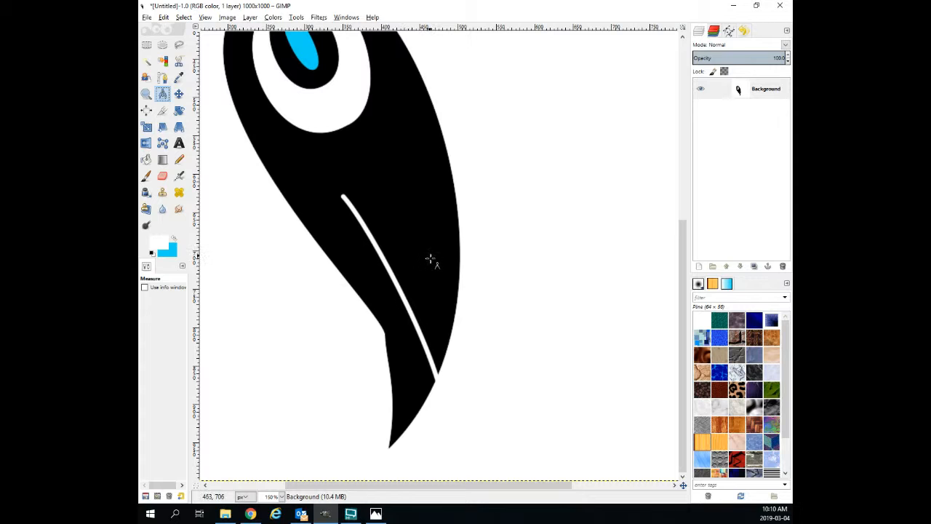
Draw a second open path from outside the body's outer edge up into the black area and stroke it with a 6 px white line.
click(162, 77)
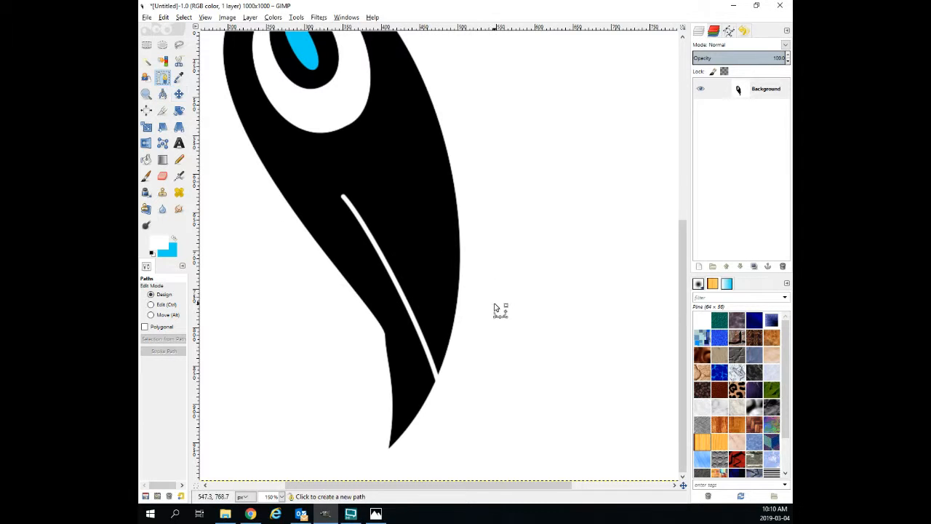
drag(491, 314, 477, 284)
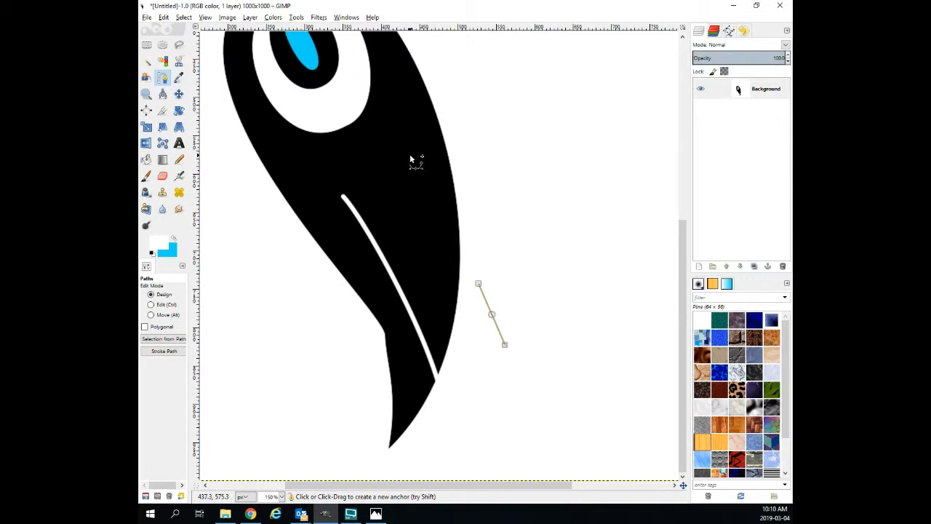
drag(403, 137, 383, 110)
click(164, 17)
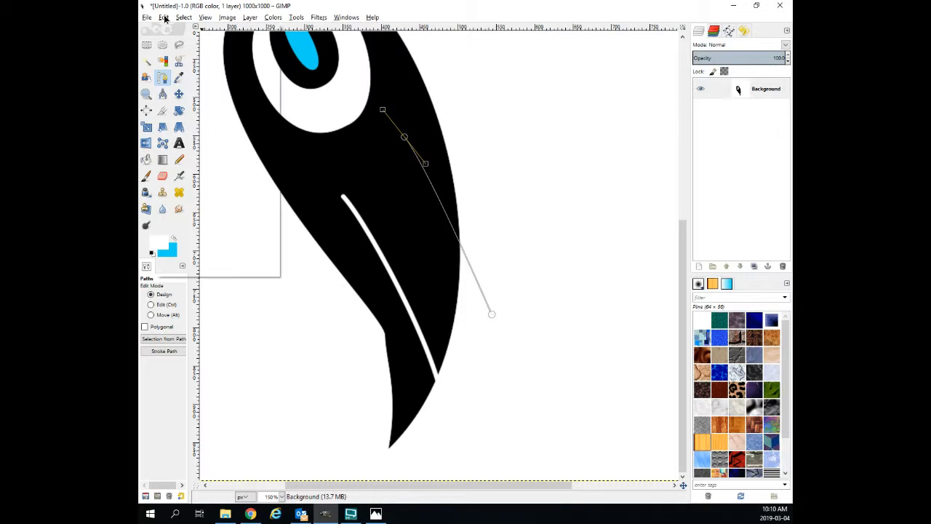
click(187, 209)
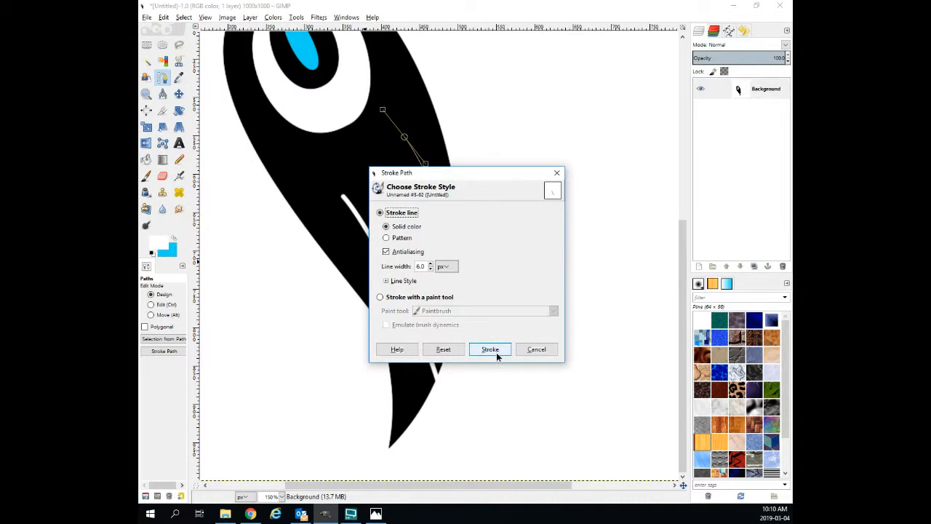
click(489, 349)
click(178, 143)
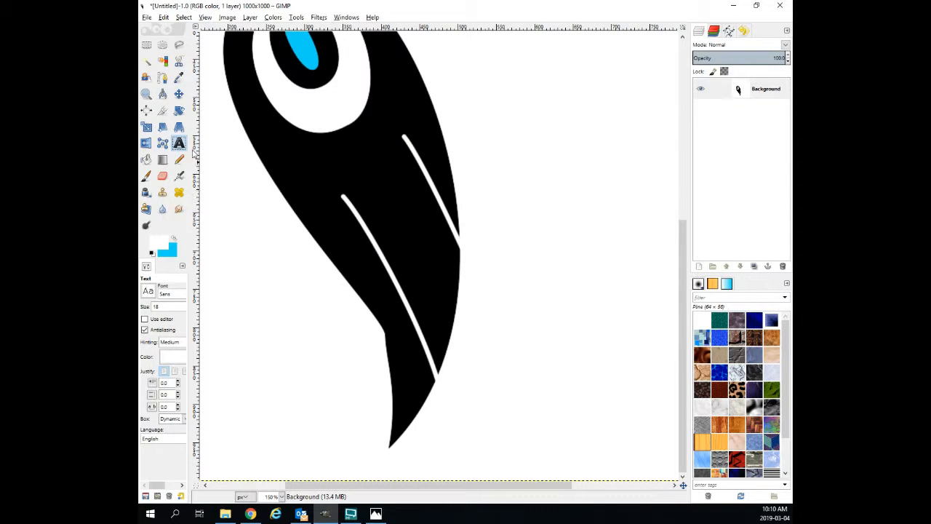
Draw a closed three-anchor path below the white oval, with its long point reaching just outside the body between the two white lines.
click(163, 77)
drag(285, 146, 305, 146)
drag(387, 99, 392, 61)
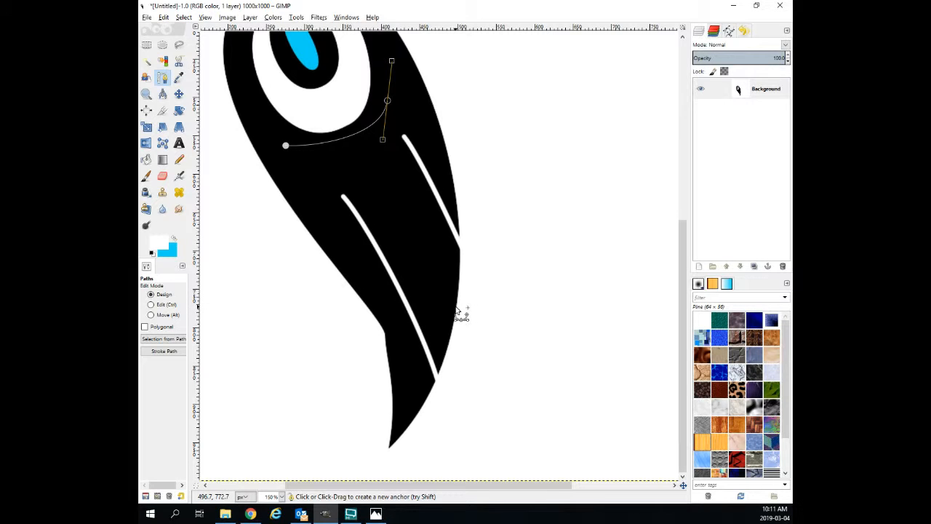
drag(464, 321, 489, 353)
key(ctrl)
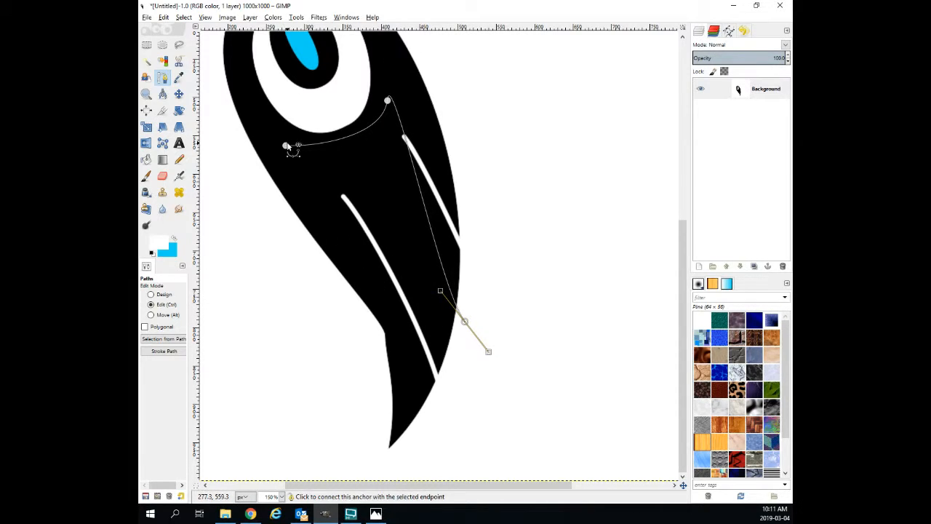
ctrl+click(286, 147)
Bend the two long sides of the closed path into curves by pulling out handles at both upper anchors and the lower tip.
drag(285, 146, 372, 158)
click(387, 100)
drag(388, 100, 381, 176)
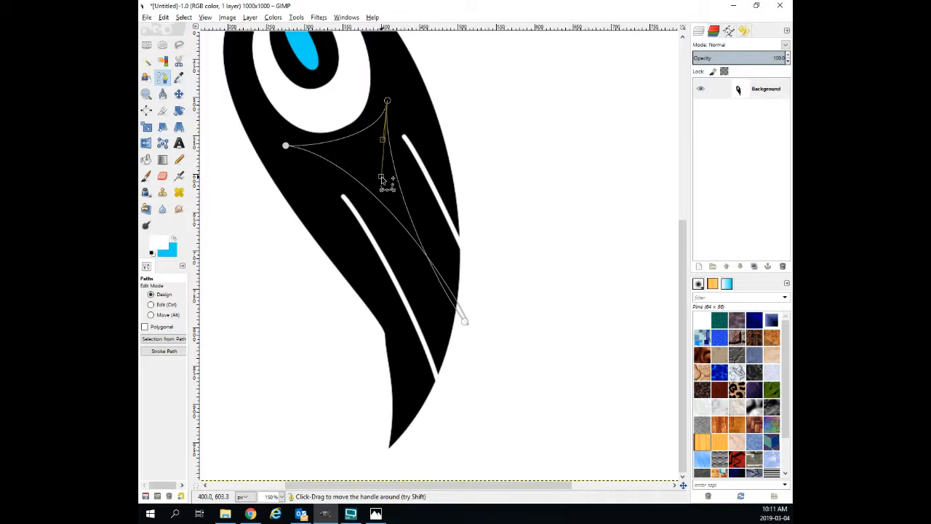
click(465, 320)
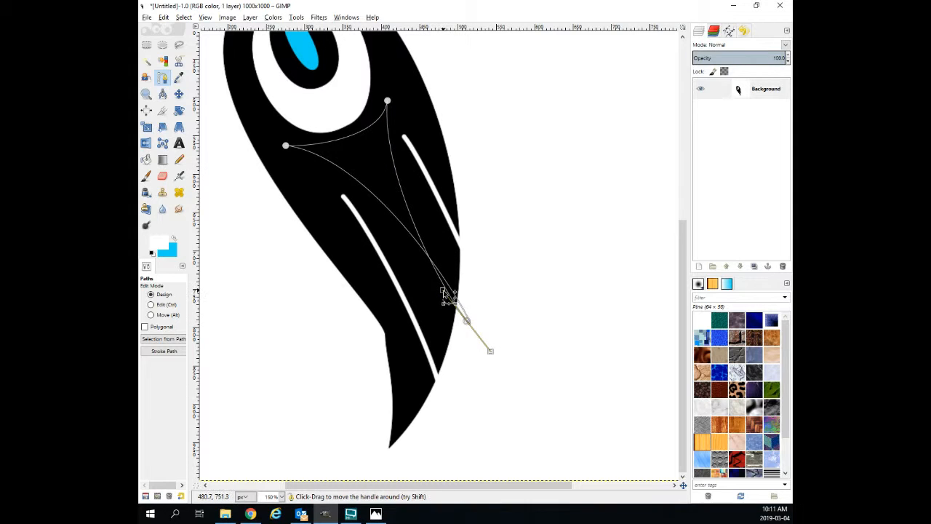
drag(443, 289, 458, 284)
drag(490, 351, 436, 278)
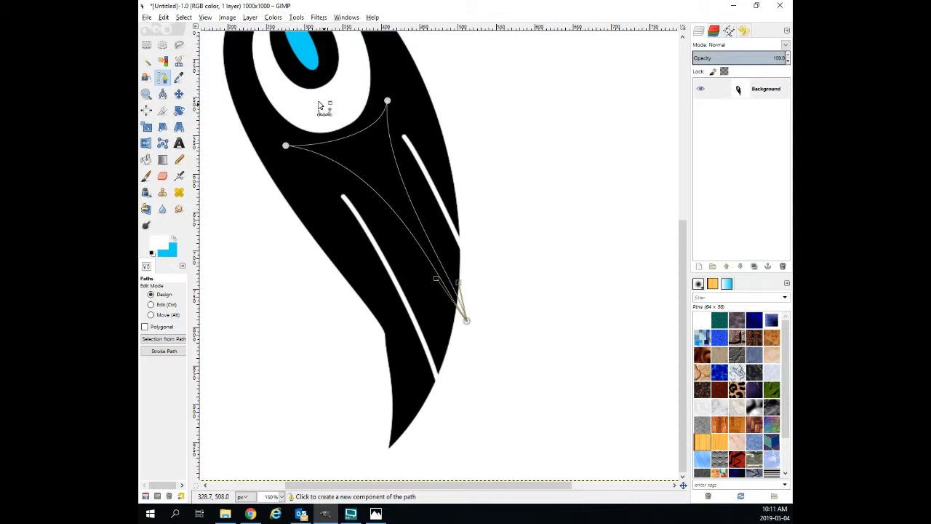
Refine the three-pointed path by lengthening the left anchor's handle, shifting the tip farther outside the body, and deepening the curve under the oval.
click(289, 146)
drag(386, 163, 416, 174)
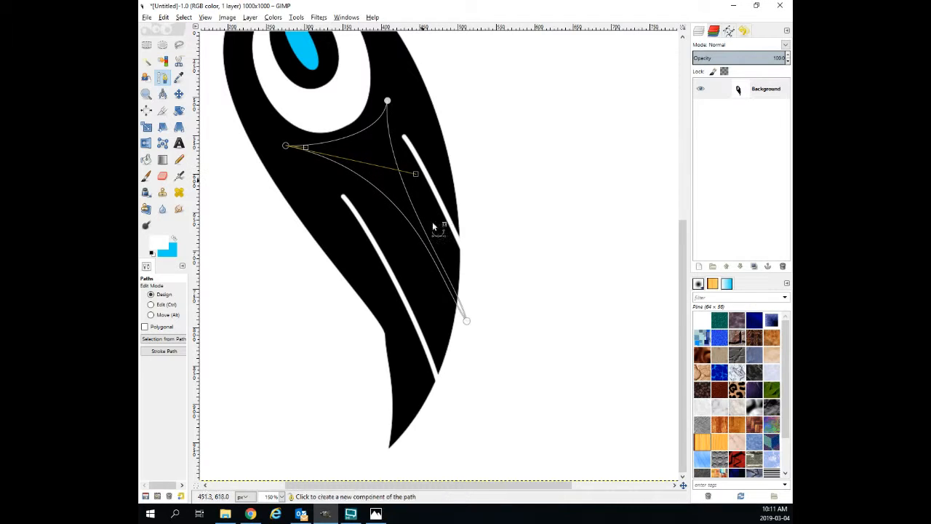
drag(466, 321, 474, 319)
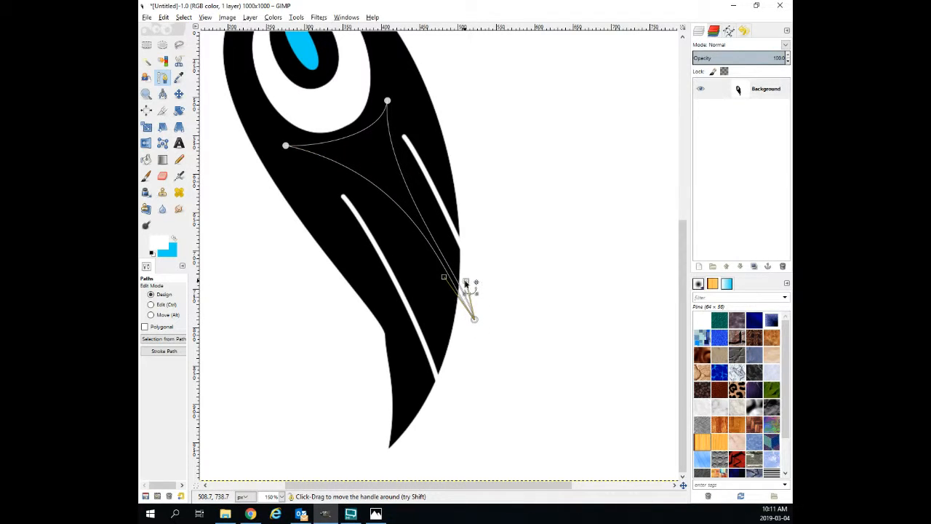
drag(467, 280, 462, 280)
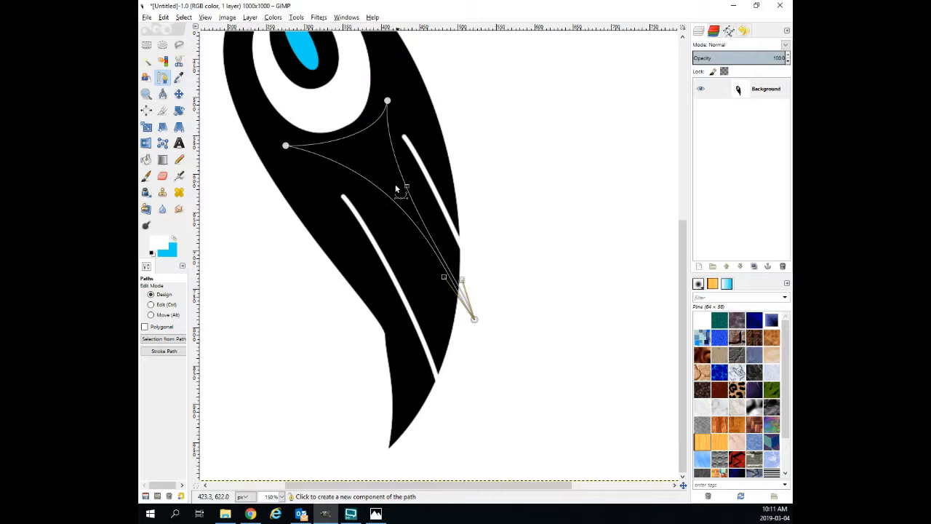
click(388, 101)
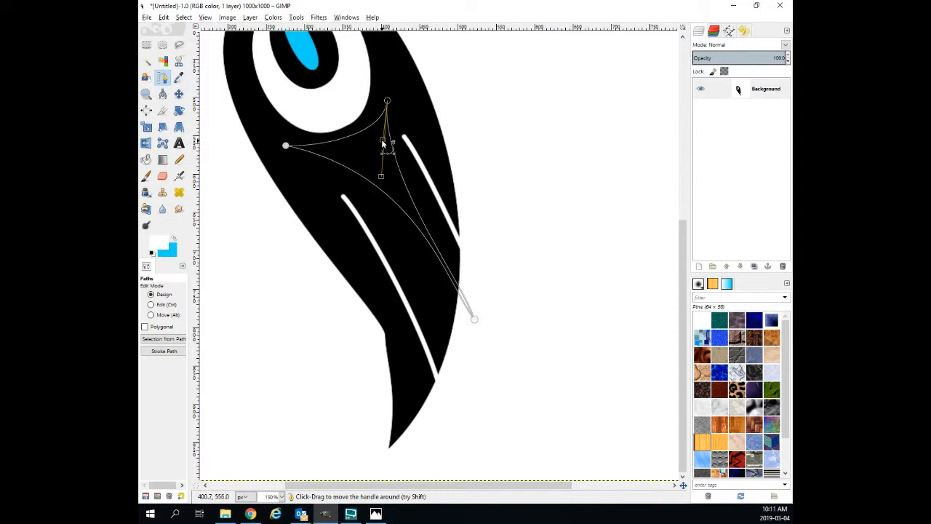
drag(382, 140, 369, 160)
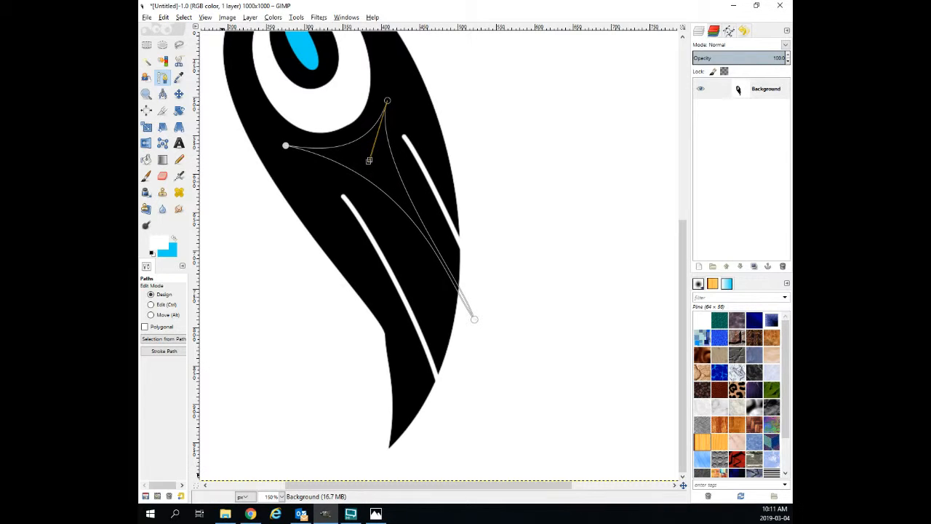
Check the Salish.jpg photo, convert the three-pointed path to a selection, fill it with white, and deselect.
key(alt+Tab)
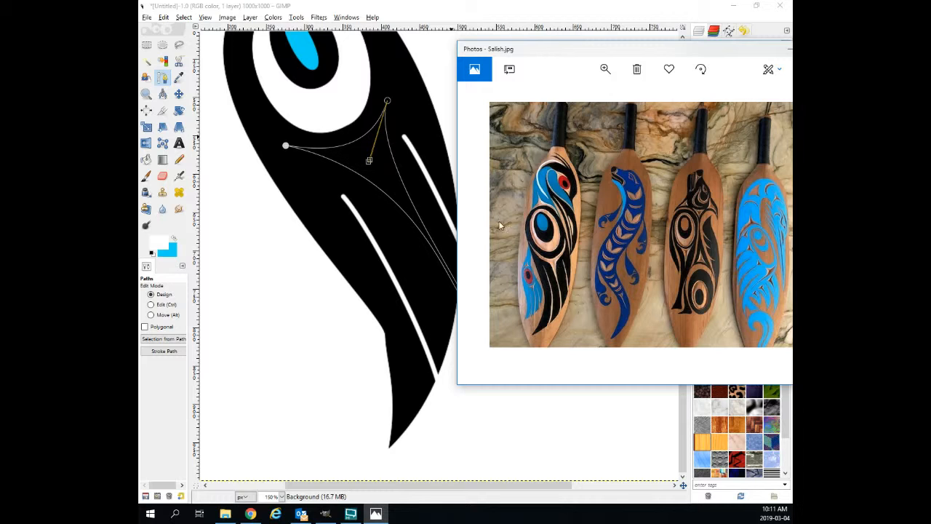
key(alt+Tab)
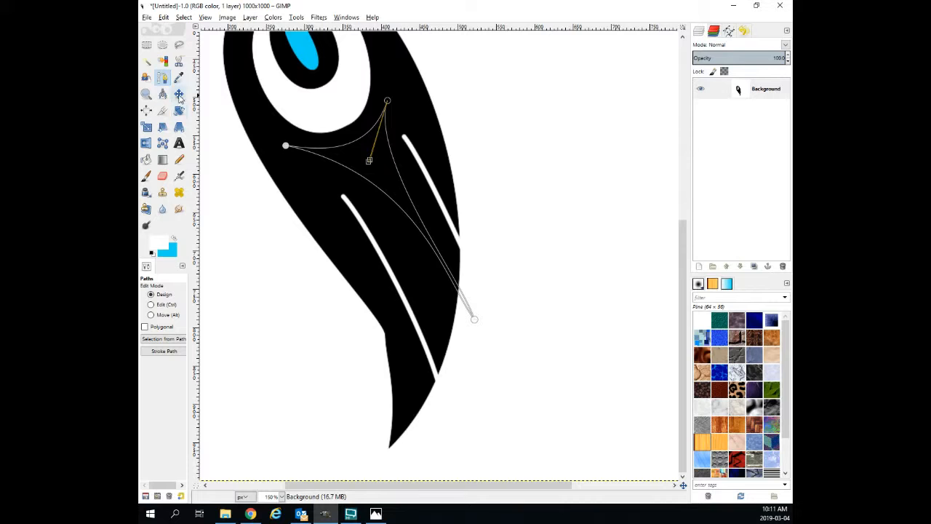
key(shift+v)
click(147, 159)
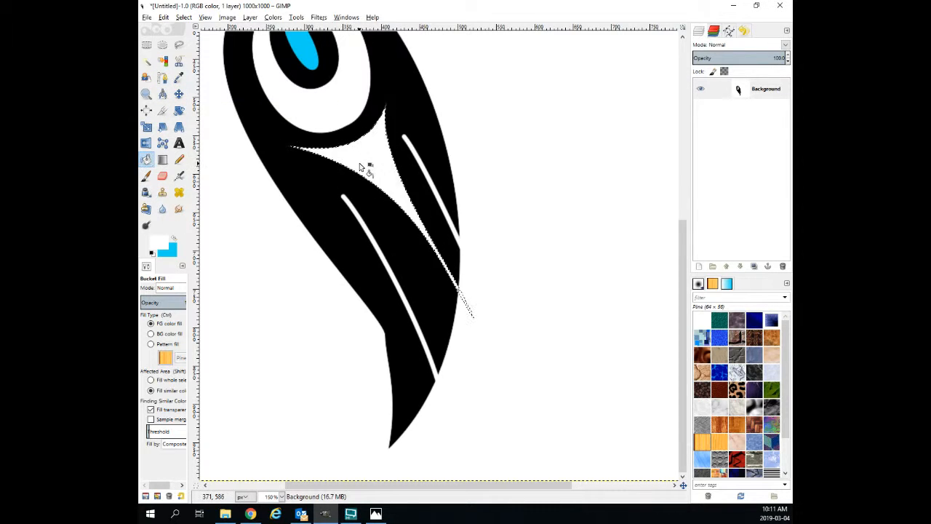
click(184, 17)
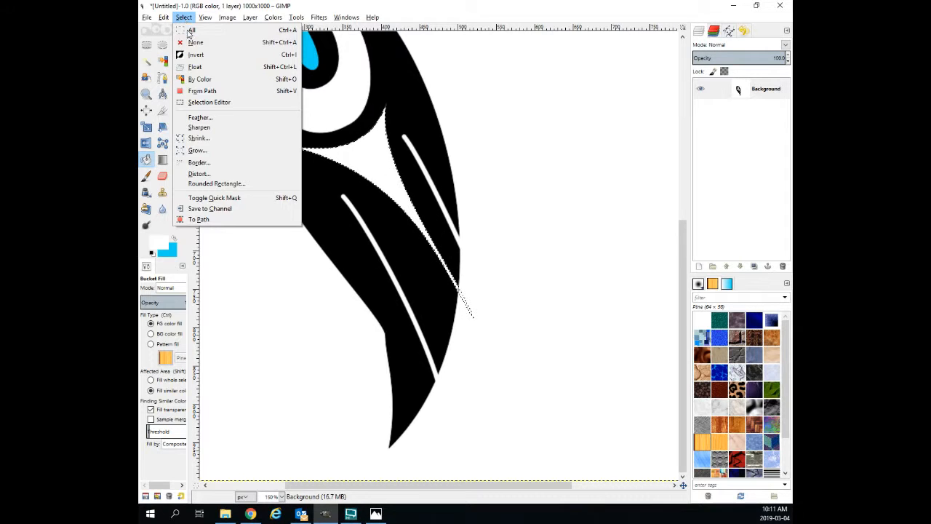
click(195, 45)
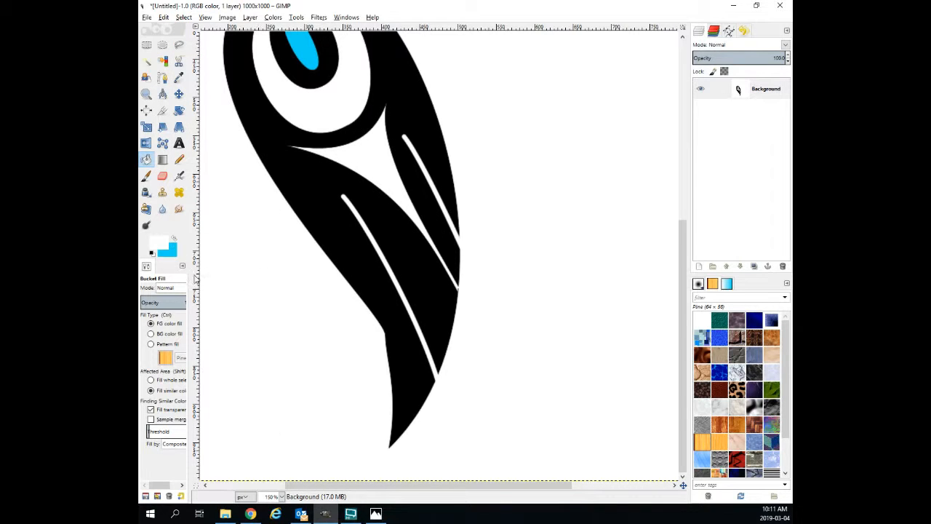
Compare the whole design at 100% zoom with the paddle in the Salish.jpg photo and return to the Background layer in GIMP.
drag(307, 486, 265, 487)
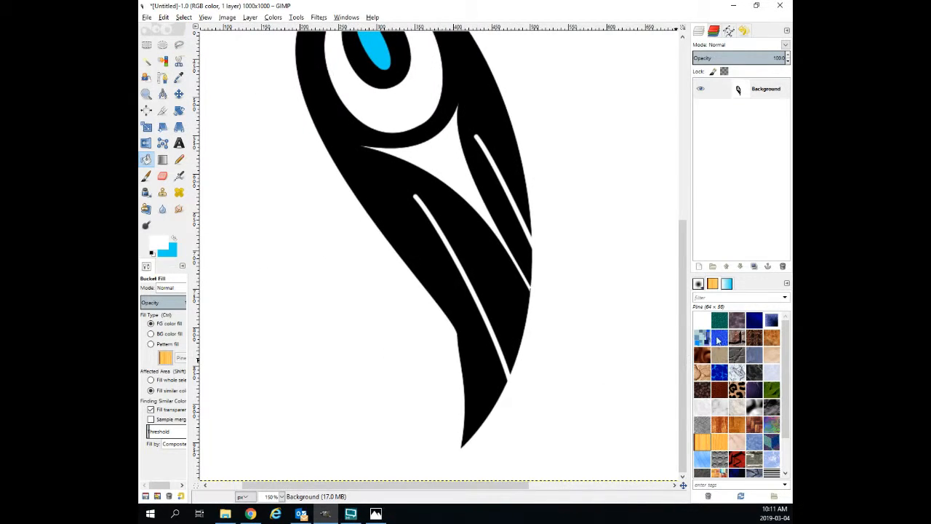
drag(678, 336, 678, 301)
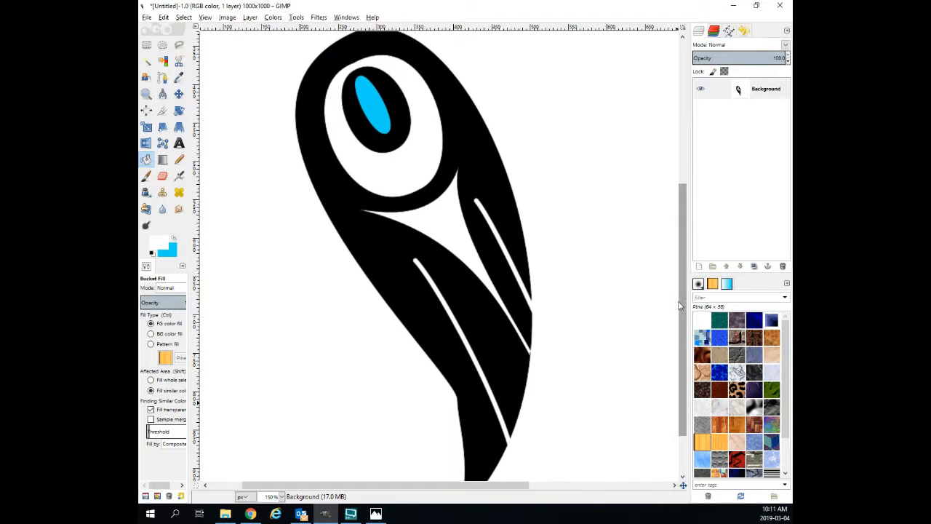
click(375, 514)
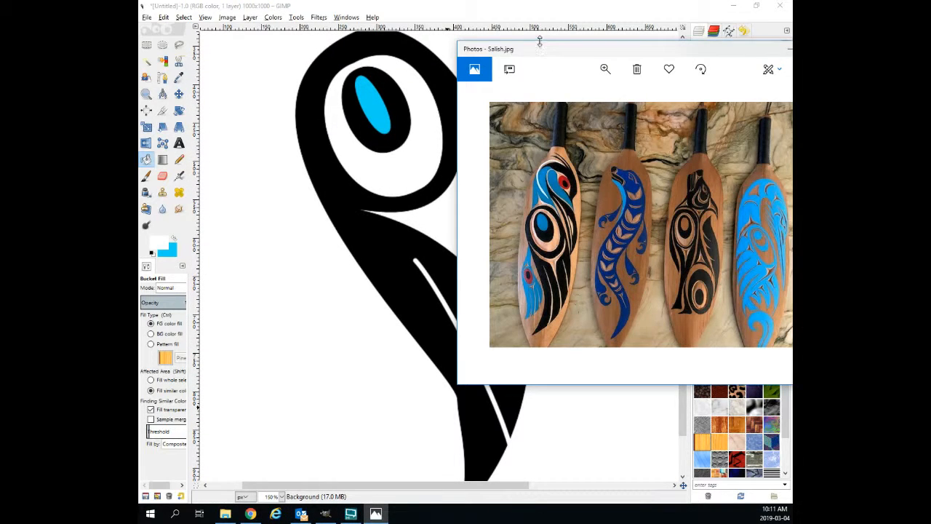
drag(547, 51, 631, 32)
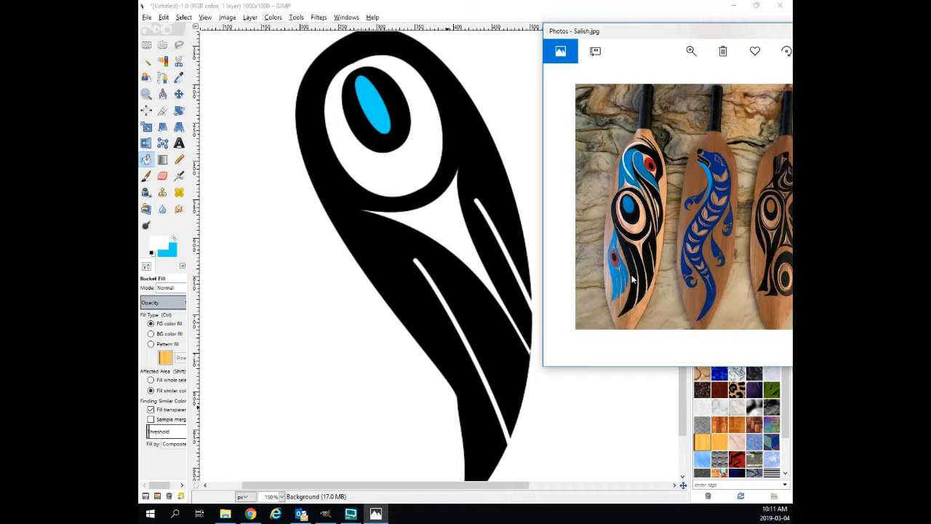
click(281, 496)
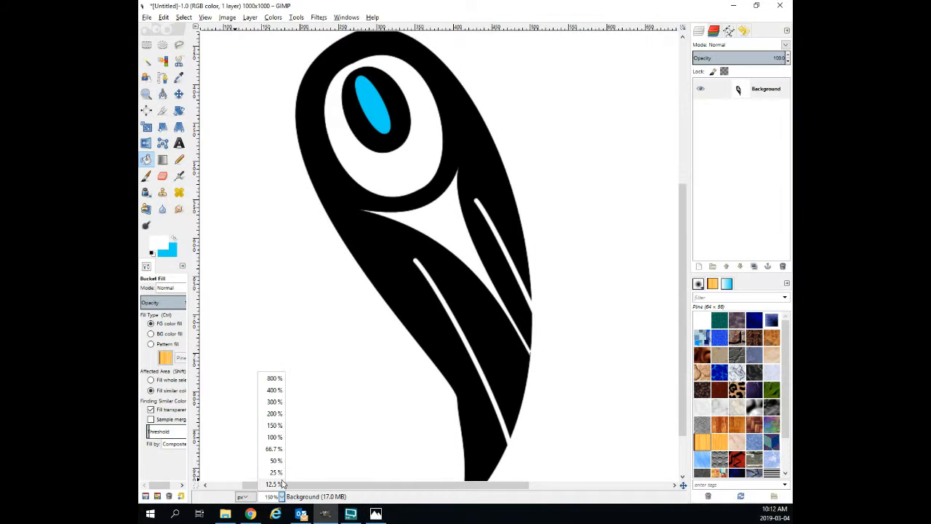
click(275, 436)
click(376, 513)
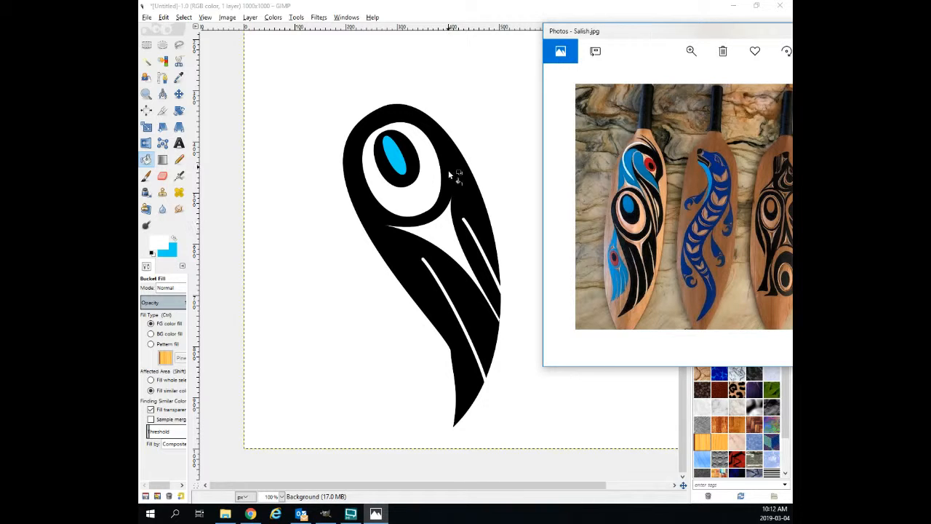
drag(619, 32, 614, 176)
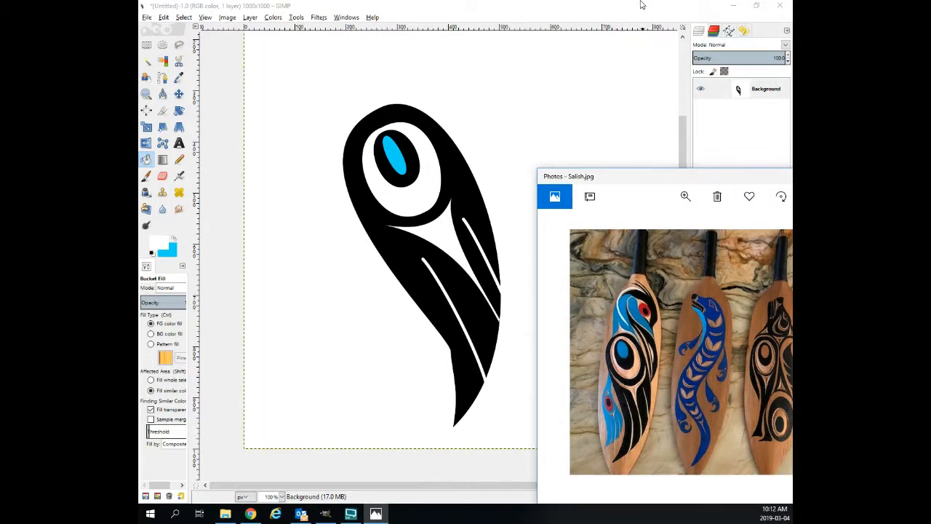
click(640, 5)
click(752, 94)
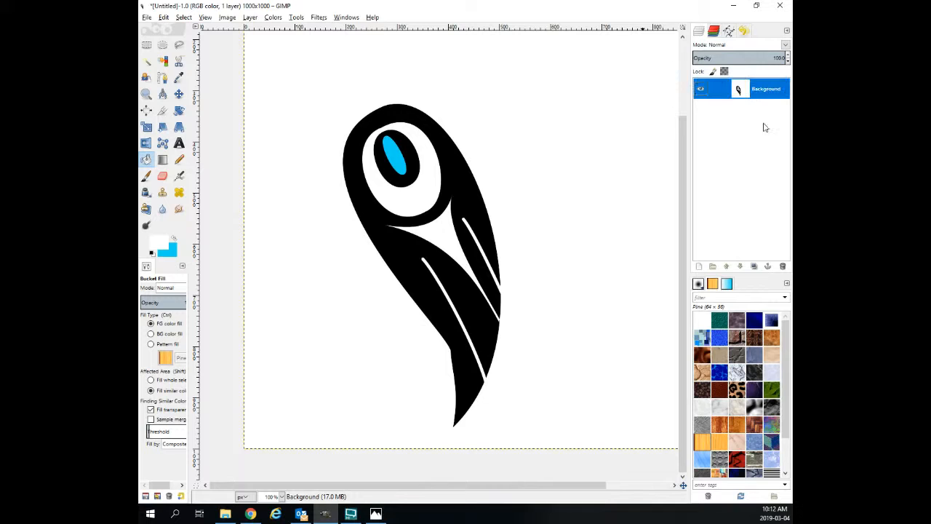